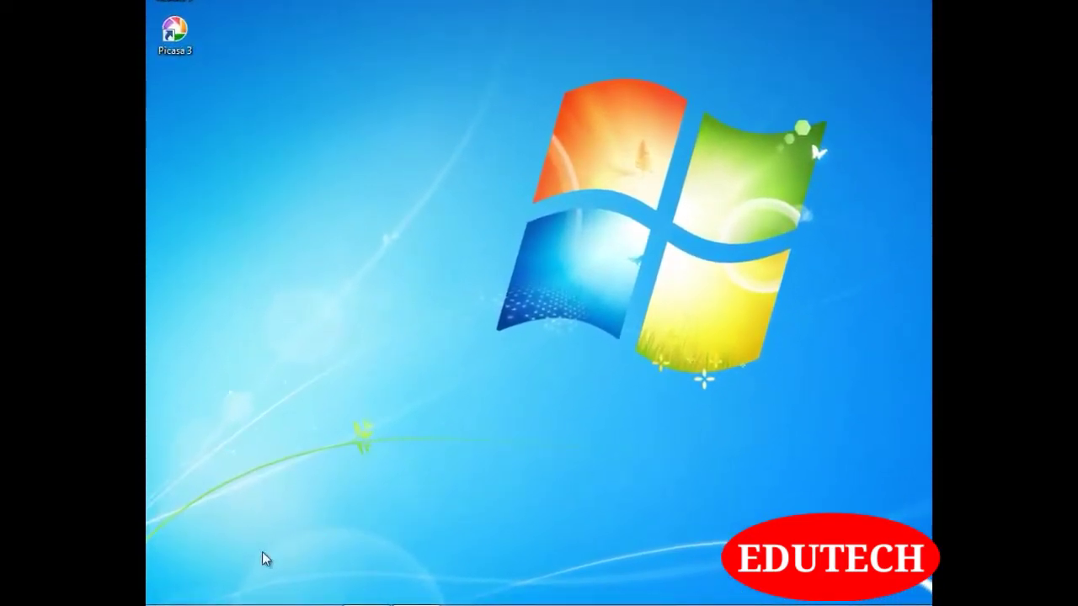
# Launch Microsoft Office Outlook 2007 from the Start menu's Microsoft Office program group
pyautogui.click(172, 604)
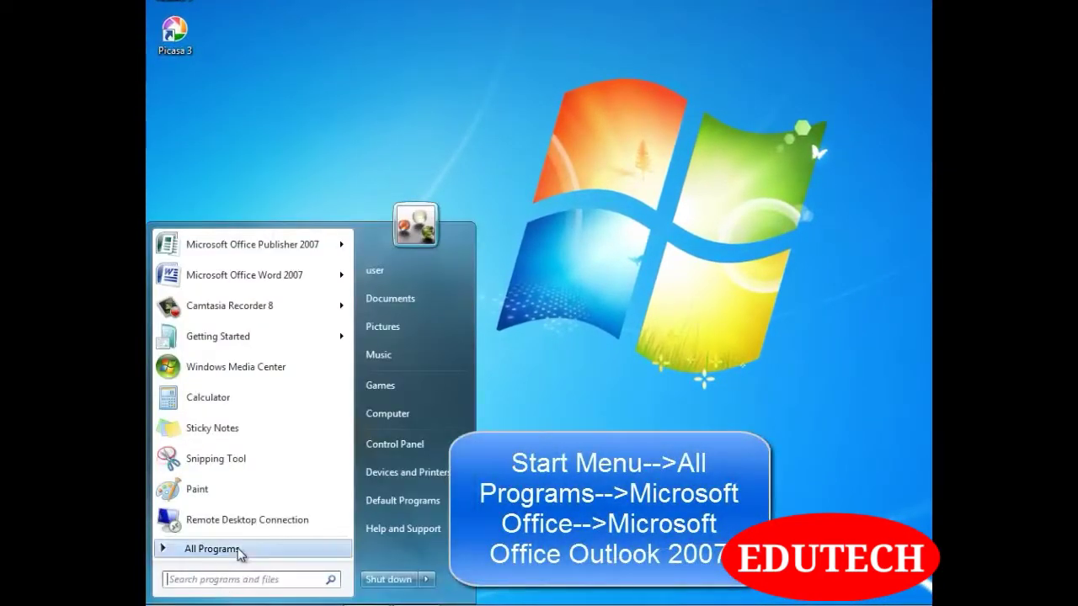
pyautogui.click(212, 549)
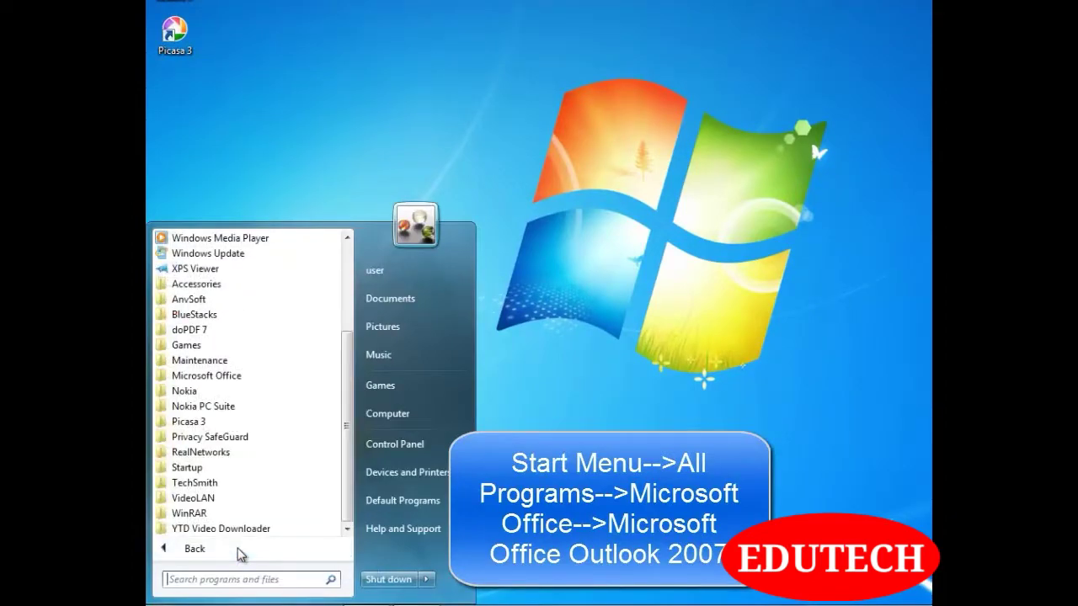
pyautogui.click(245, 381)
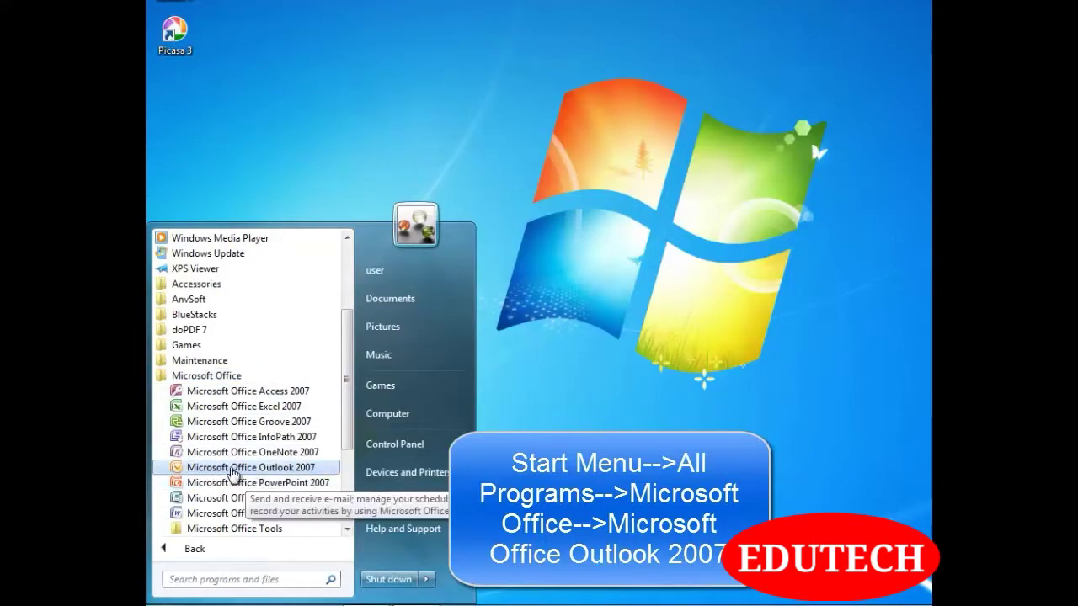
pyautogui.click(265, 474)
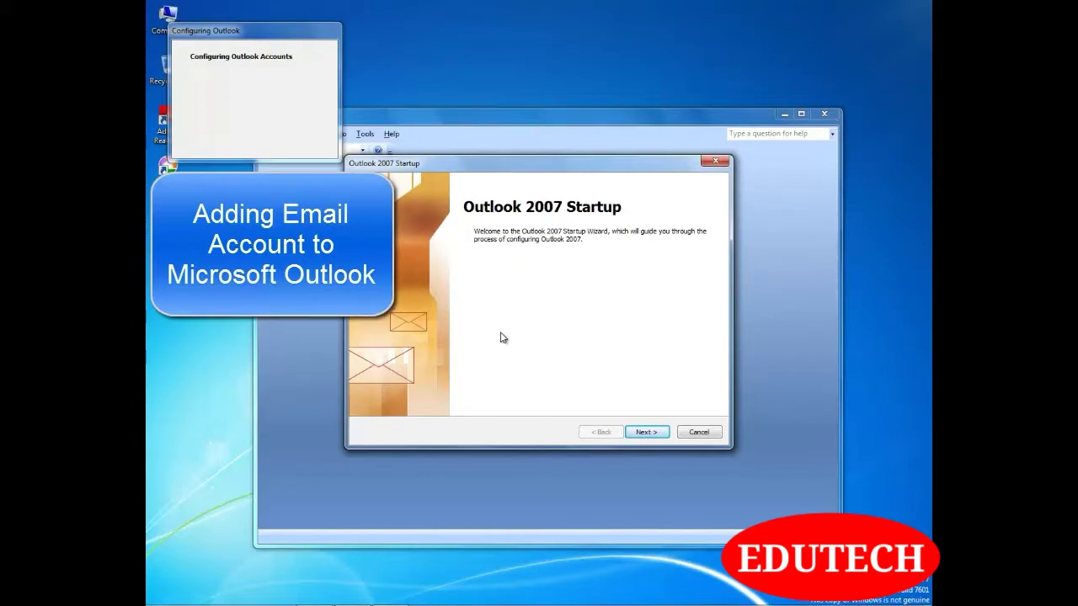
# Advance past the Startup welcome page and choose Yes to configure an e-mail account
pyautogui.click(647, 432)
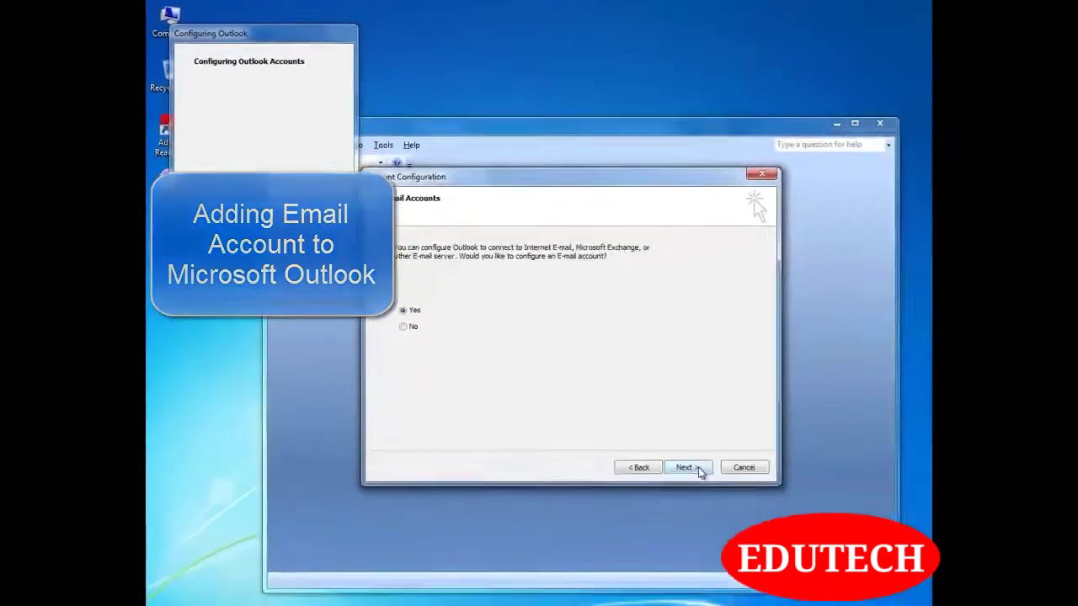
pyautogui.click(697, 468)
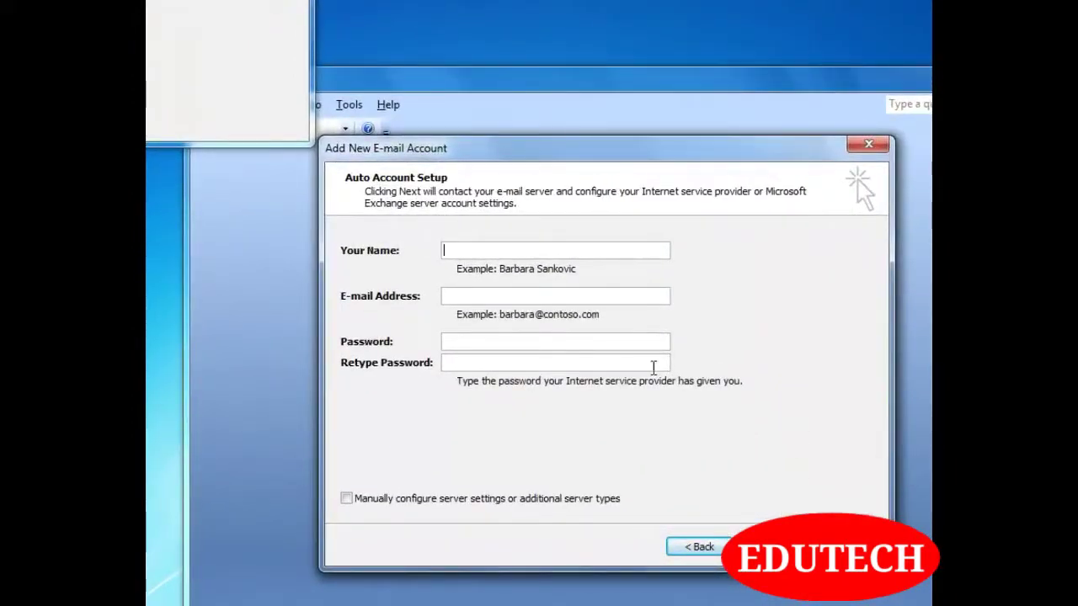
# Enter the account's name, e-mail address and password twice, then submit for automatic POP3 setup
pyautogui.click(490, 361)
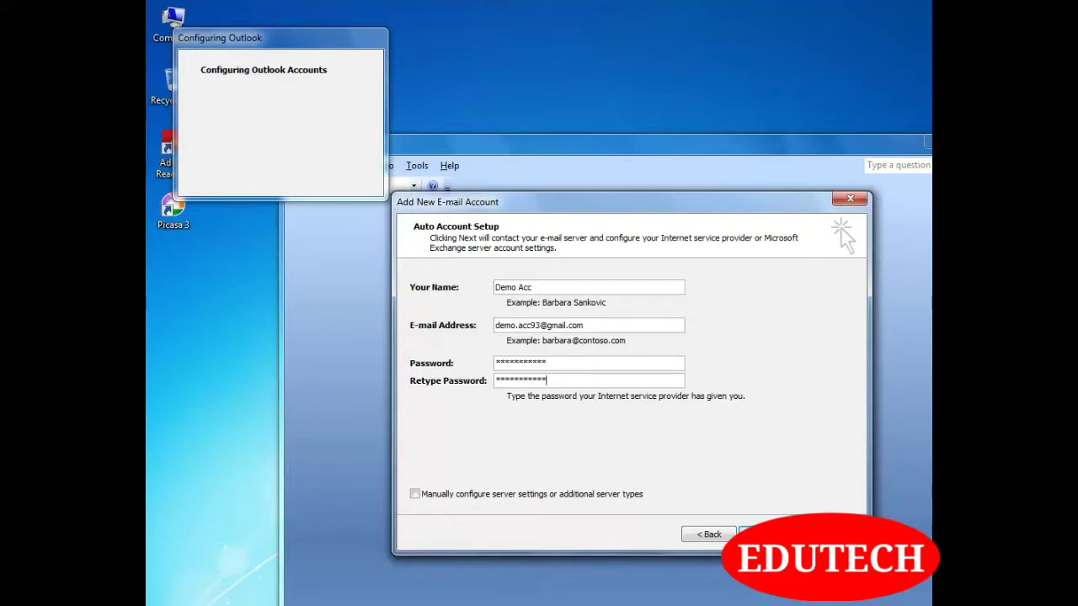
pyautogui.click(758, 534)
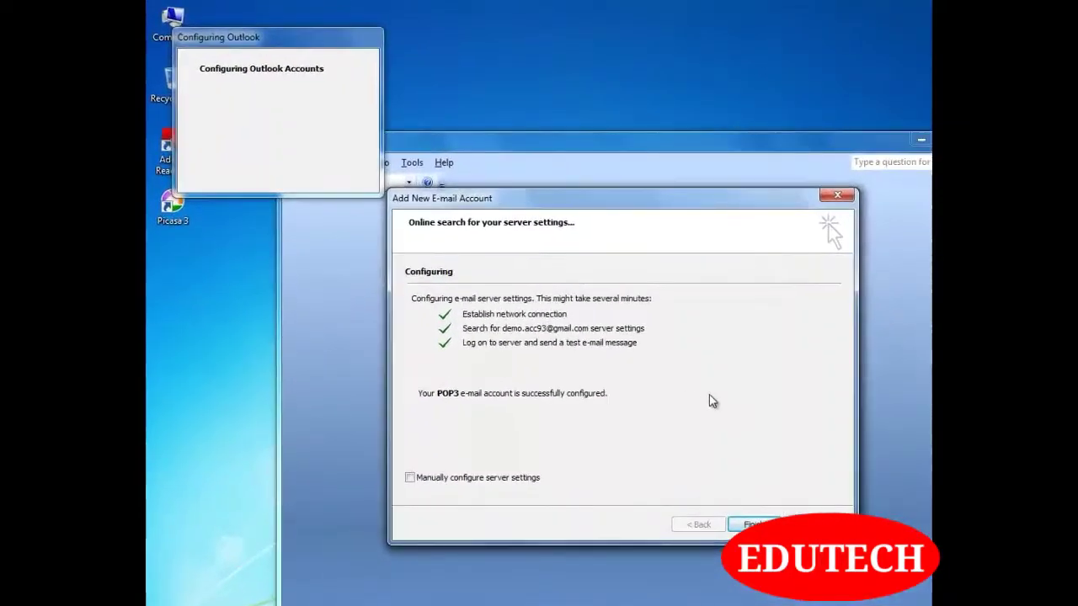
# Finish the account wizard so Outlook opens on the Inbox with five messages
pyautogui.click(758, 524)
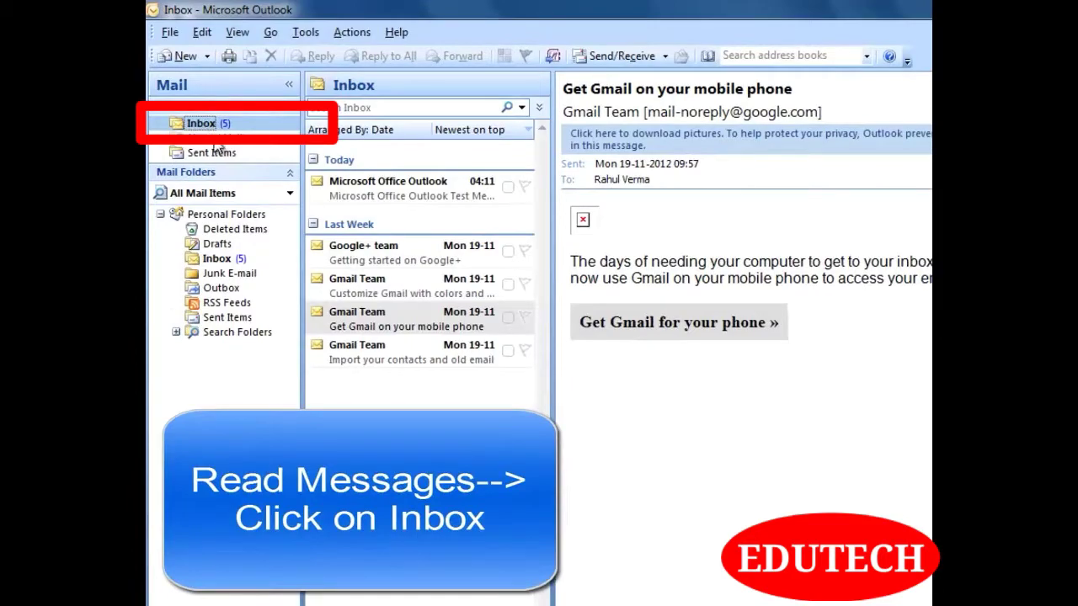
# Read the Google+ team message, scroll its body, then open 'Customize Gmail with colors and themes'
pyautogui.click(358, 254)
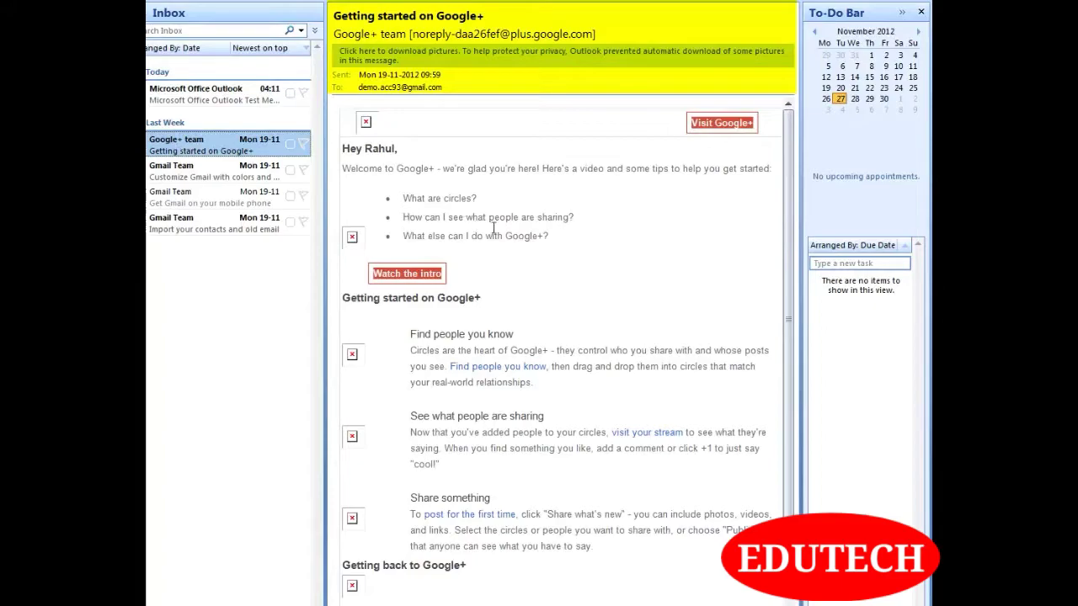
pyautogui.scroll(-3, 492, 227)
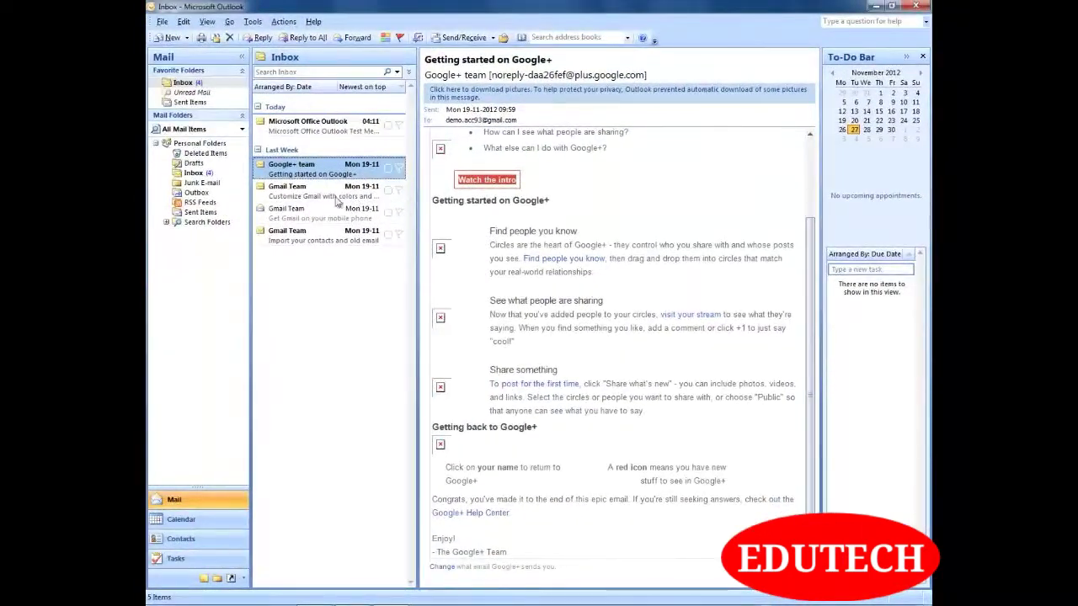
pyautogui.click(309, 195)
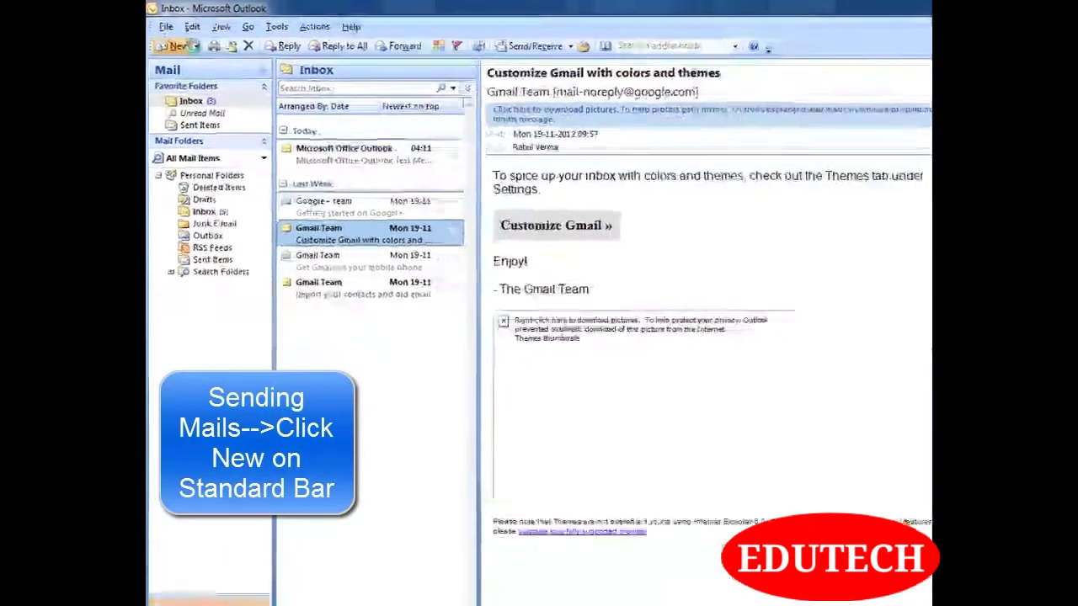
# Send a new message to the demo recipient with subject 'hii' and body 'Hey .. how u doing ?'
pyautogui.click(176, 45)
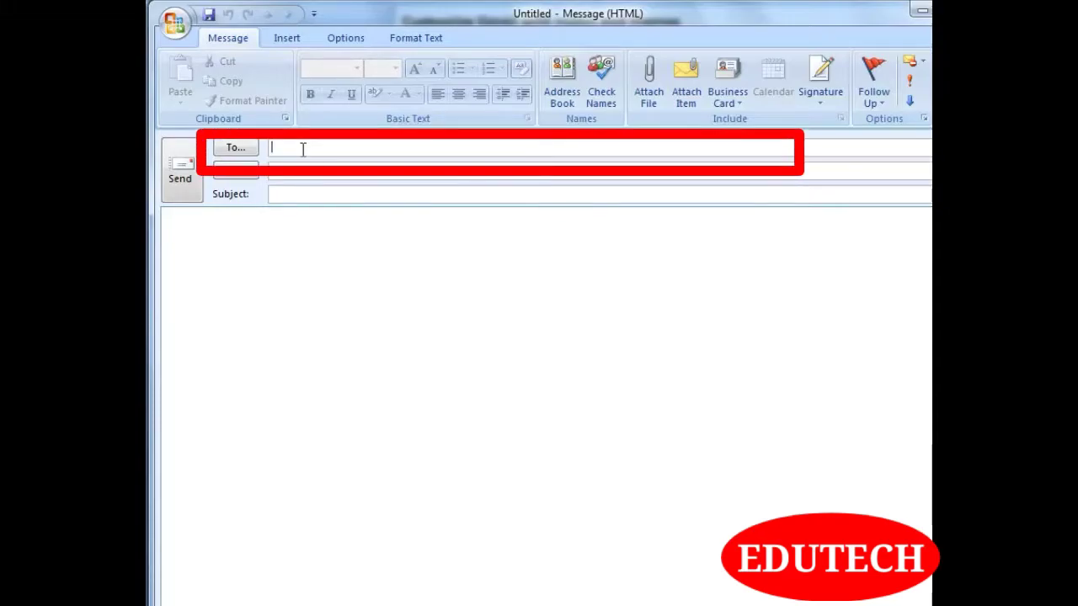
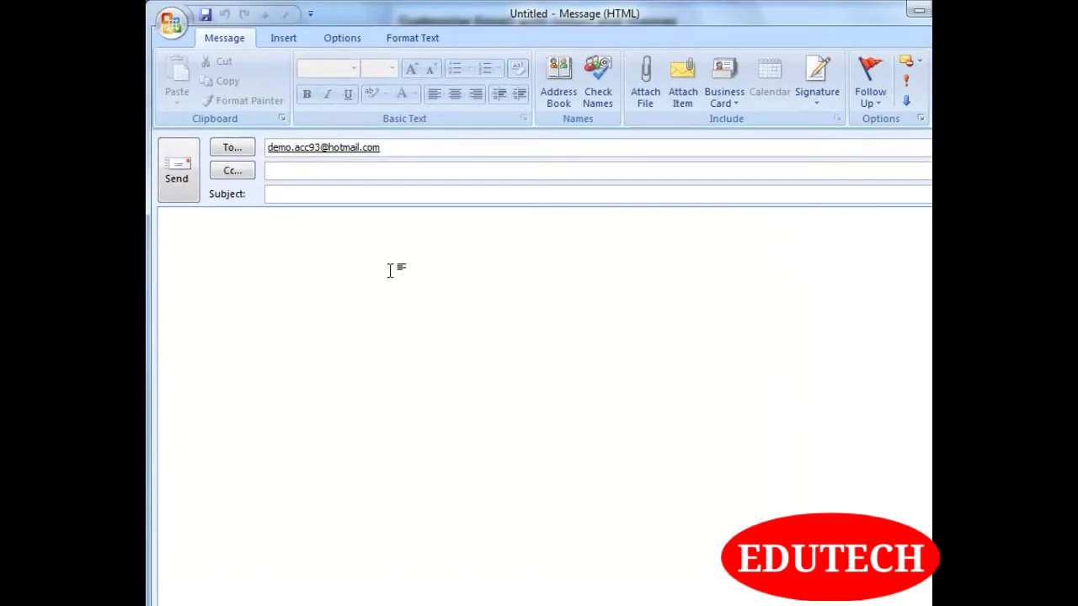
pyautogui.click(295, 194)
pyautogui.write('hii')
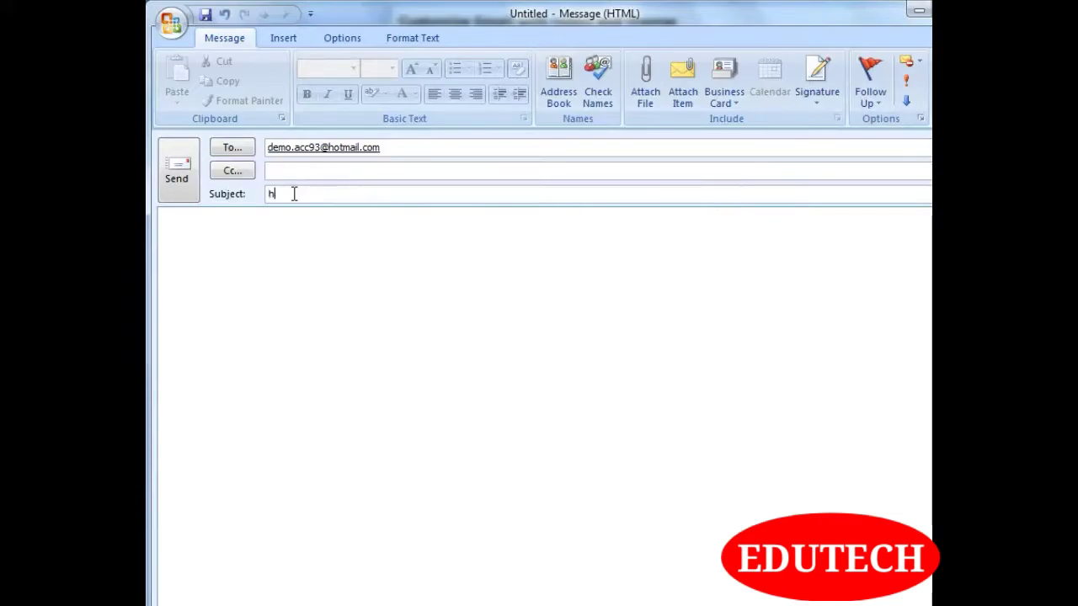
pyautogui.click(352, 270)
pyautogui.write('Hey ')
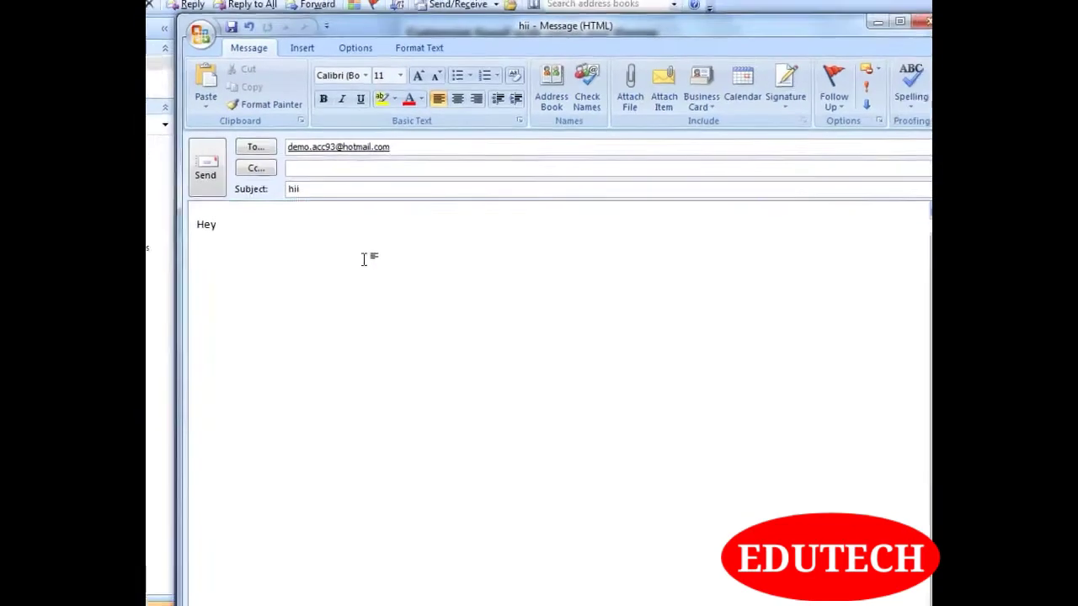
pyautogui.write('.. how u doing ?')
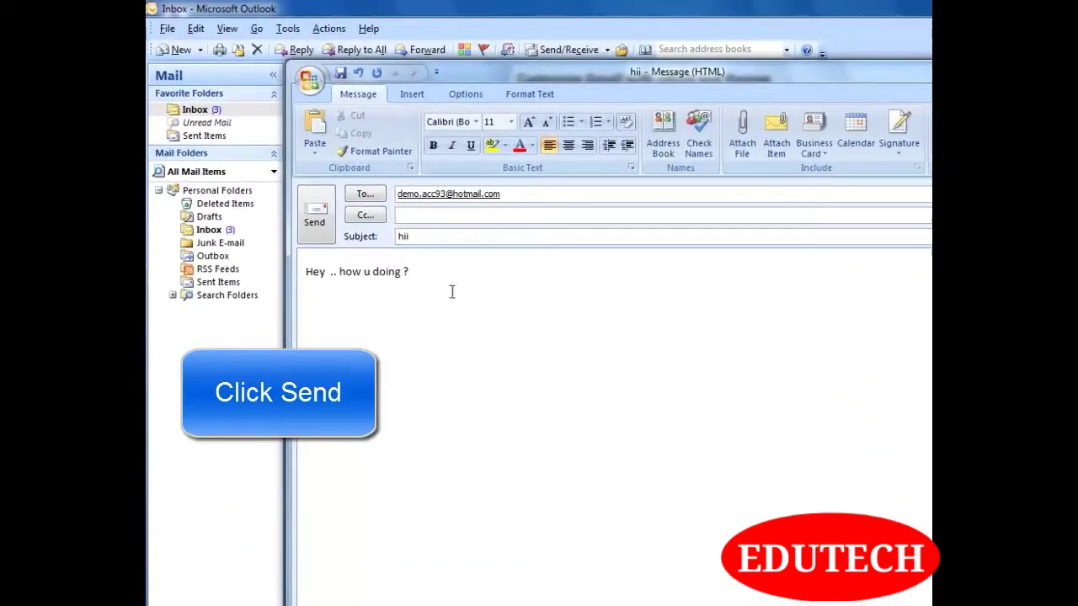
pyautogui.click(313, 218)
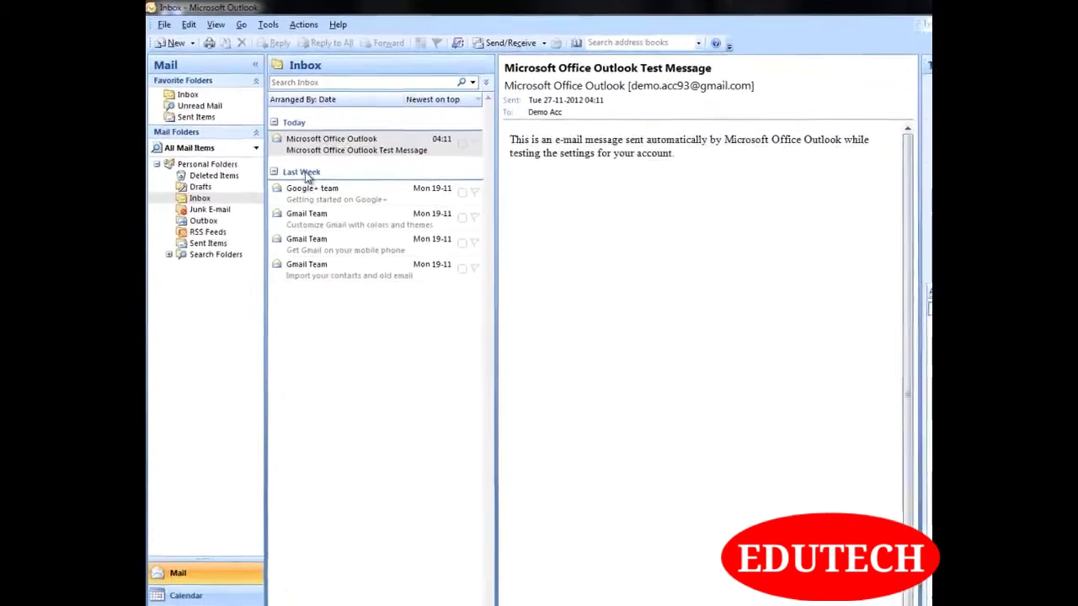
# Reply to the Google+ team message with 'Type your message here', declining picture download
pyautogui.click(327, 211)
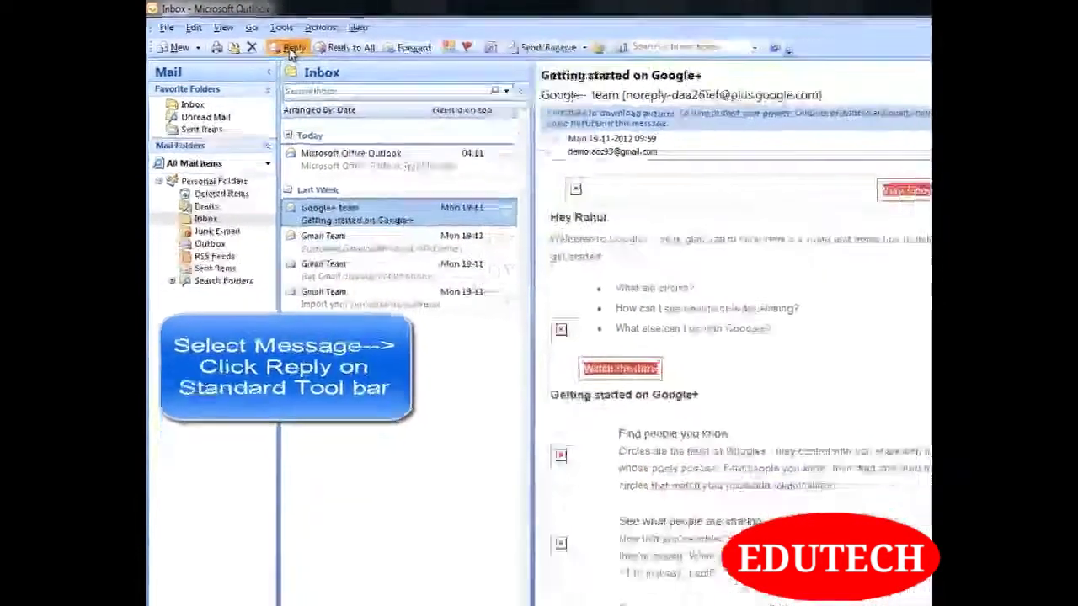
pyautogui.click(336, 62)
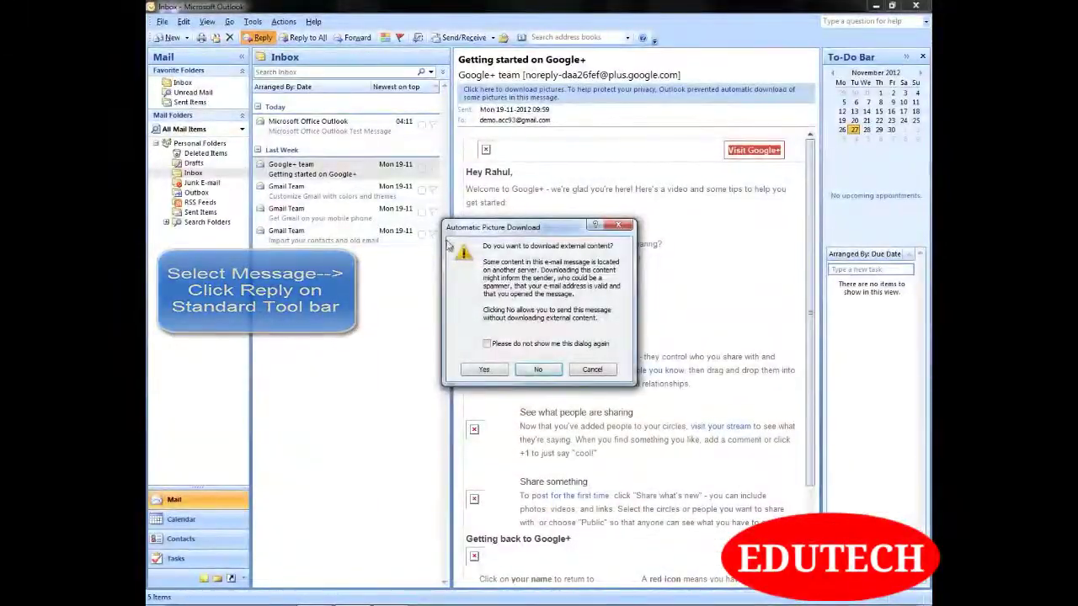
pyautogui.click(537, 372)
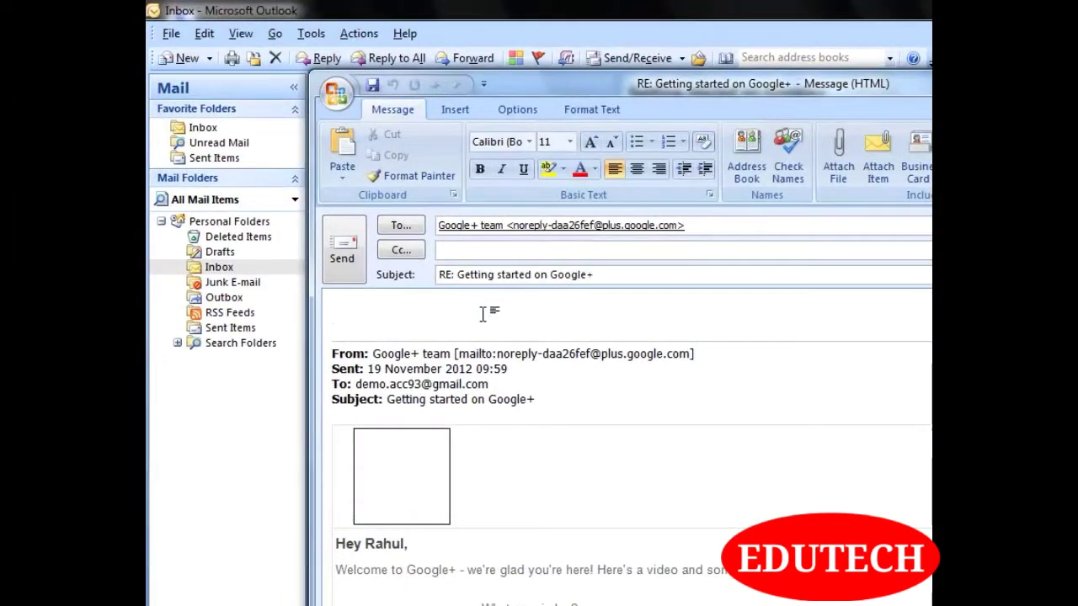
pyautogui.write('Type your message here')
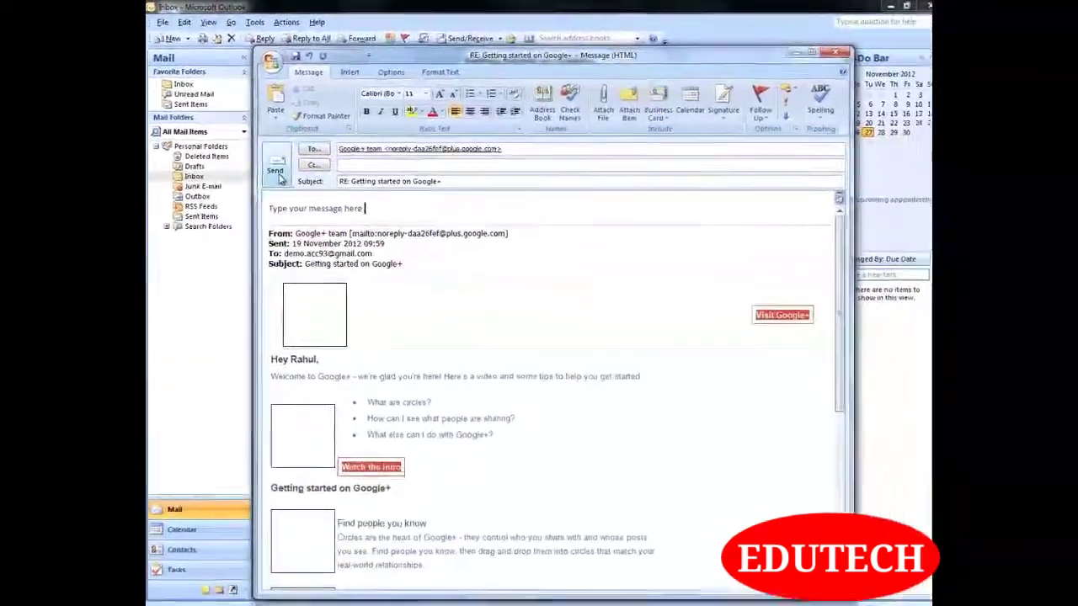
pyautogui.click(278, 172)
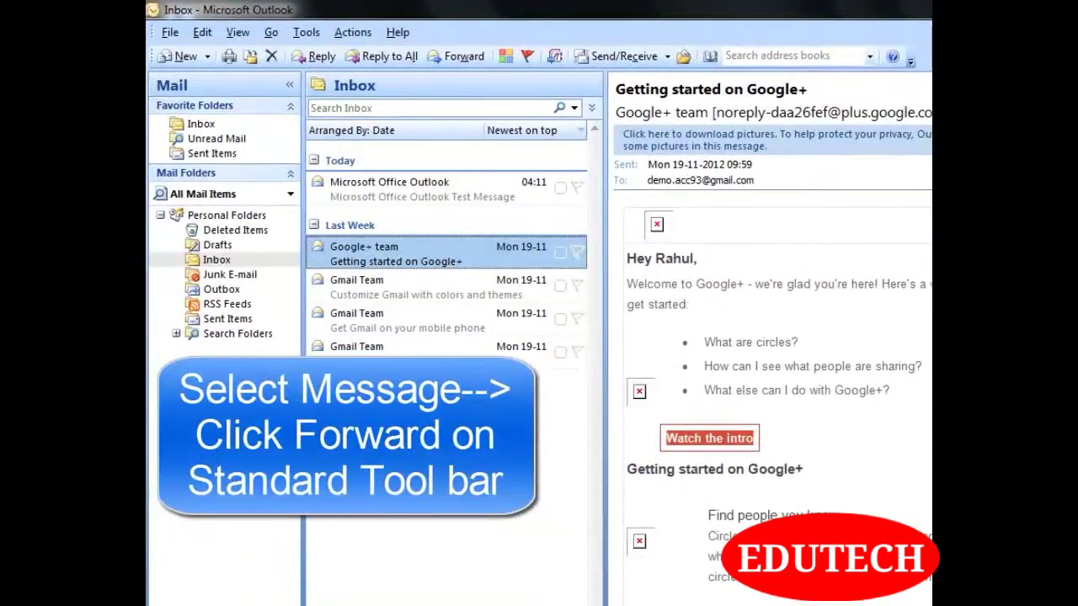
# Forward the Outlook Test Message to the autocompleted demo recipient address
pyautogui.click(383, 184)
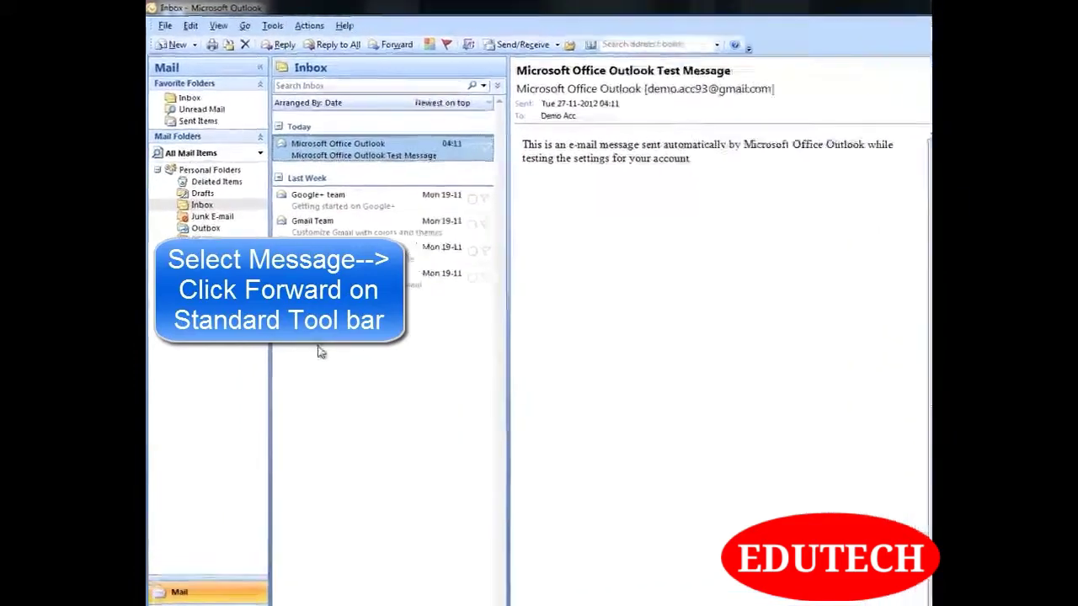
pyautogui.click(401, 45)
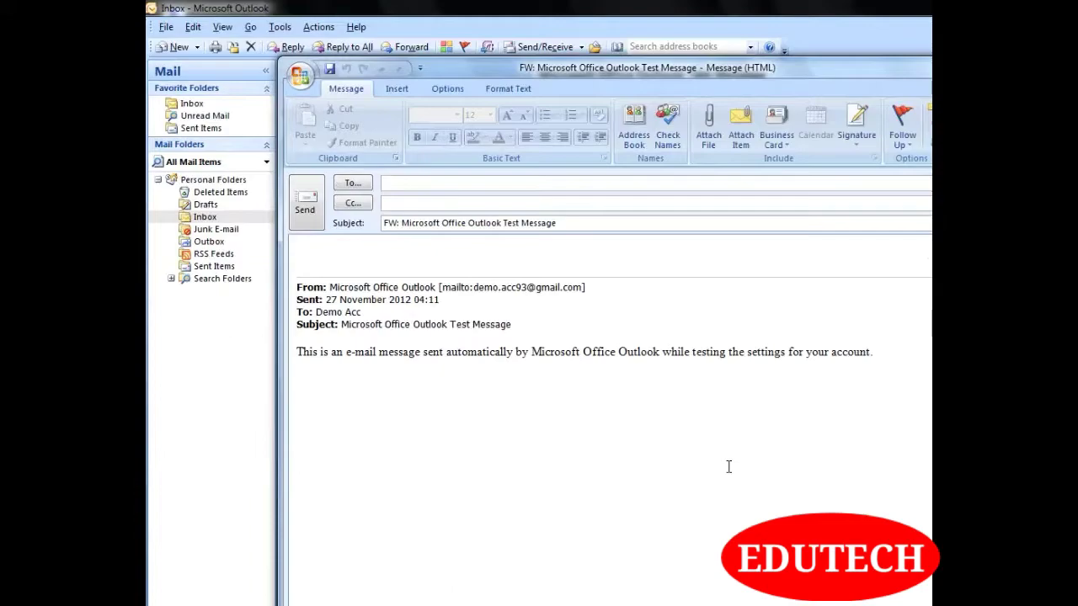
pyautogui.write('de')
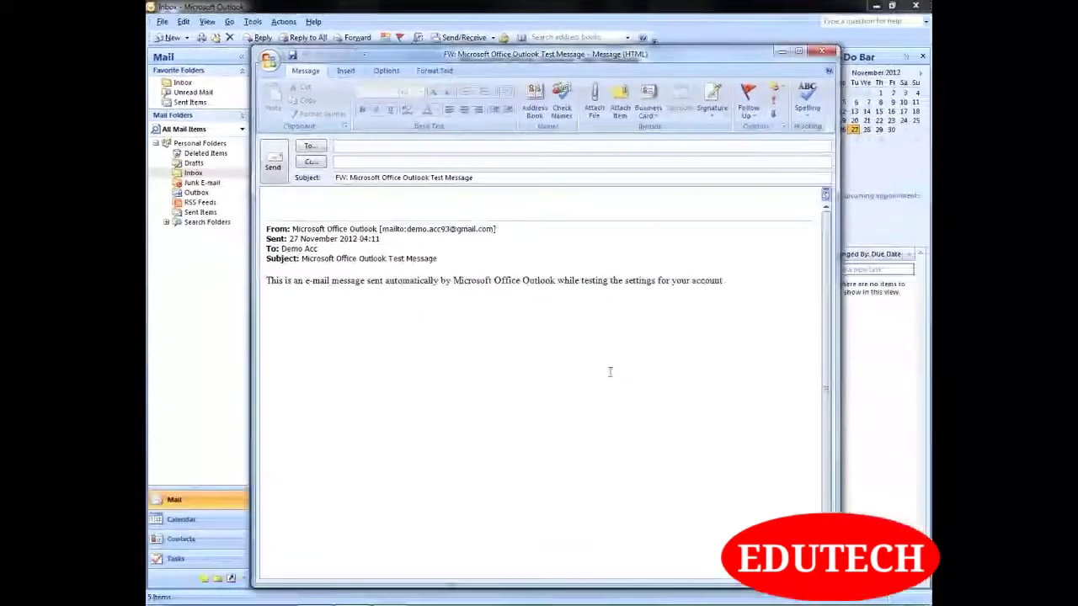
pyautogui.press('Return')
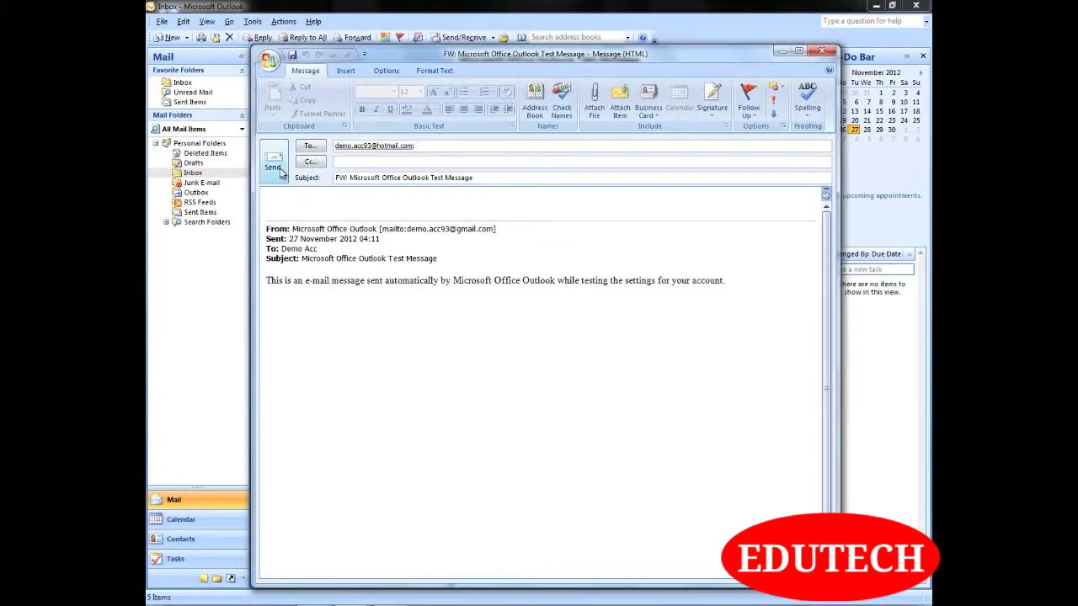
pyautogui.click(281, 172)
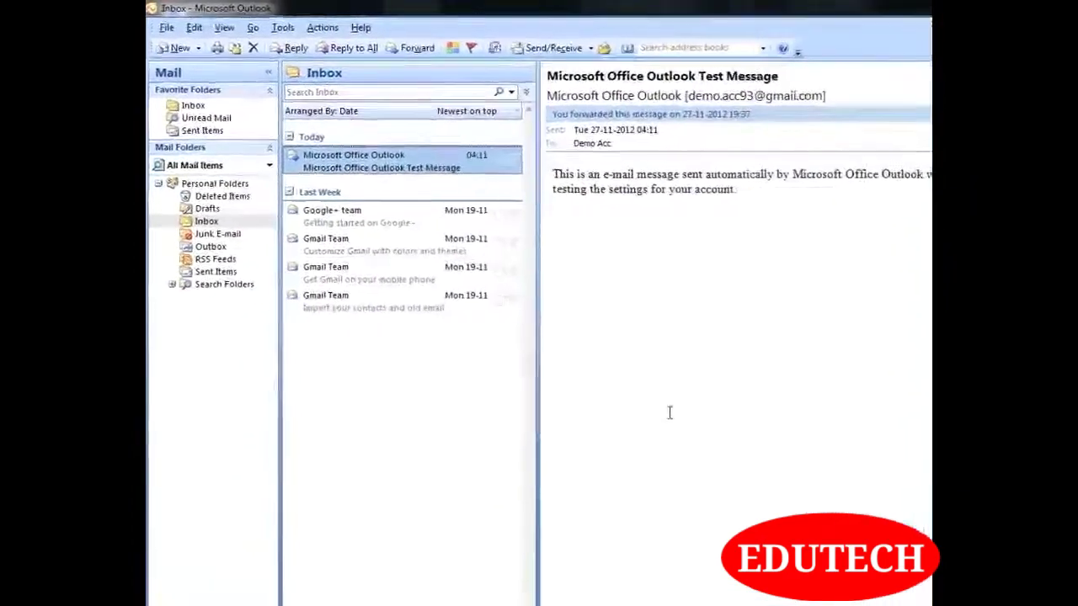
# Glance at Sent Items, then open the Gmail Team 'Customize Gmail with colors and themes' message
pyautogui.click(221, 282)
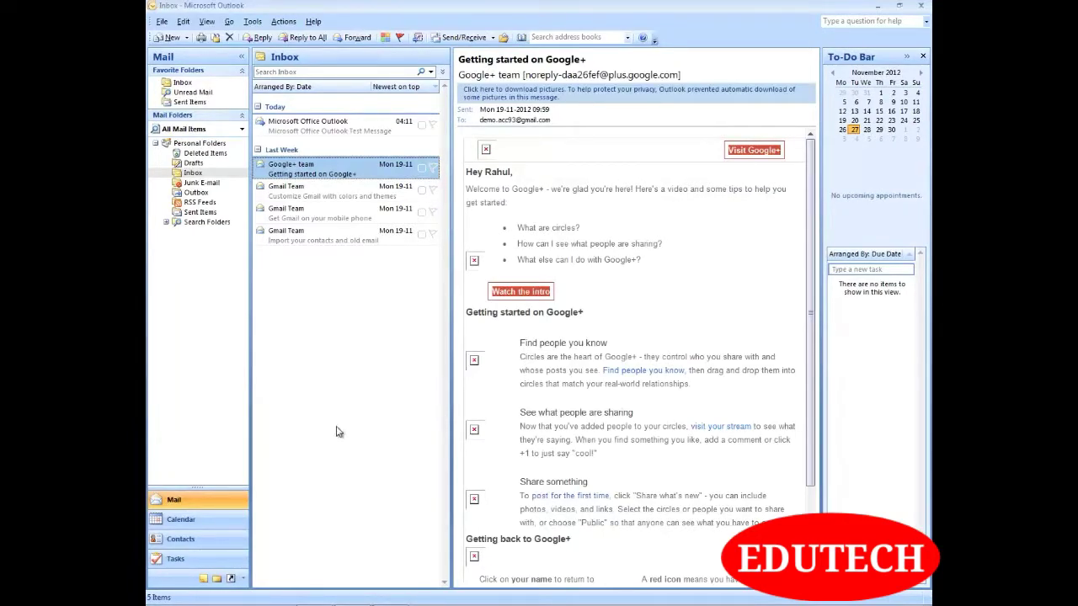
pyautogui.click(324, 200)
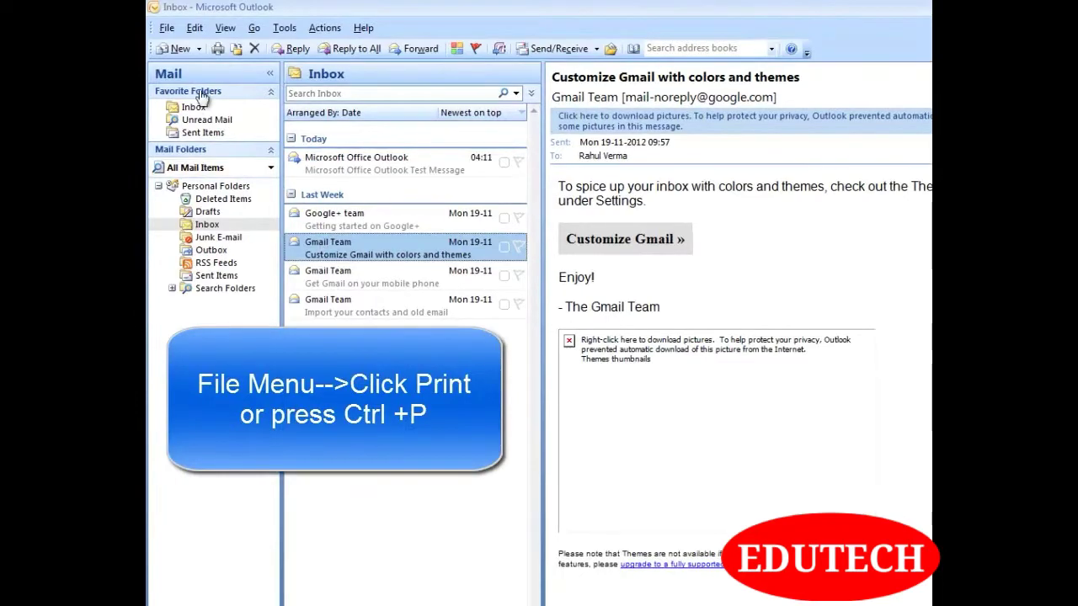
# Preview the Gmail message's printout, zoom in and out, then return to the Print dialog
pyautogui.click(171, 30)
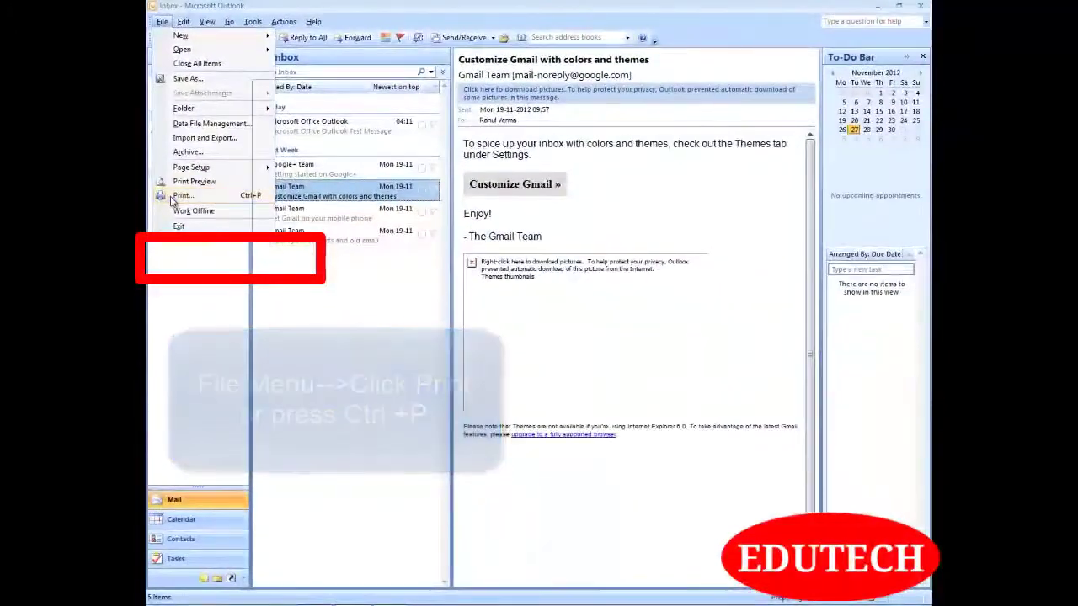
pyautogui.click(177, 196)
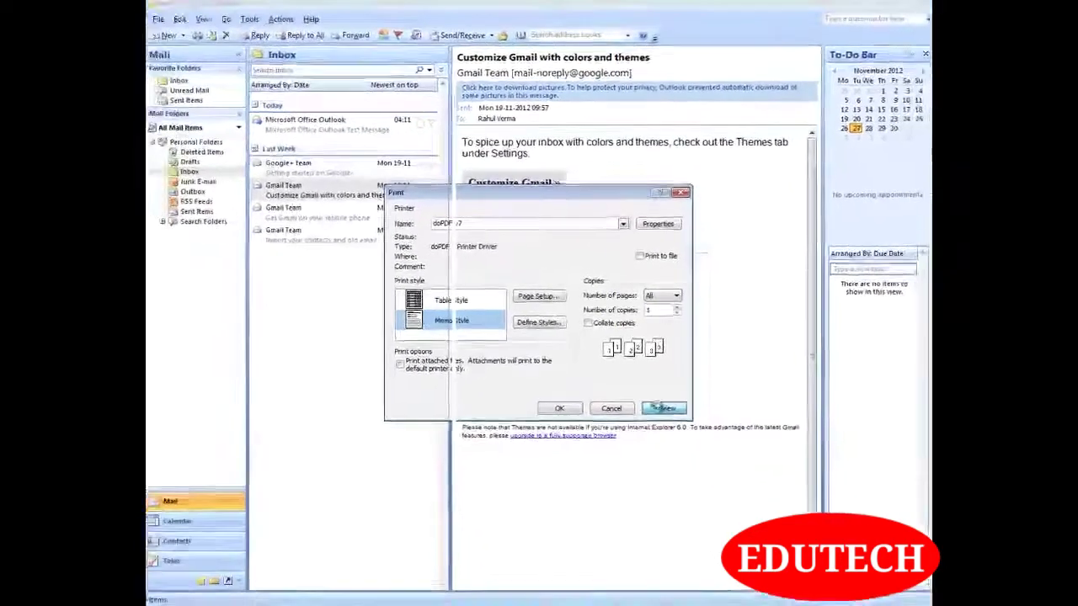
pyautogui.click(662, 408)
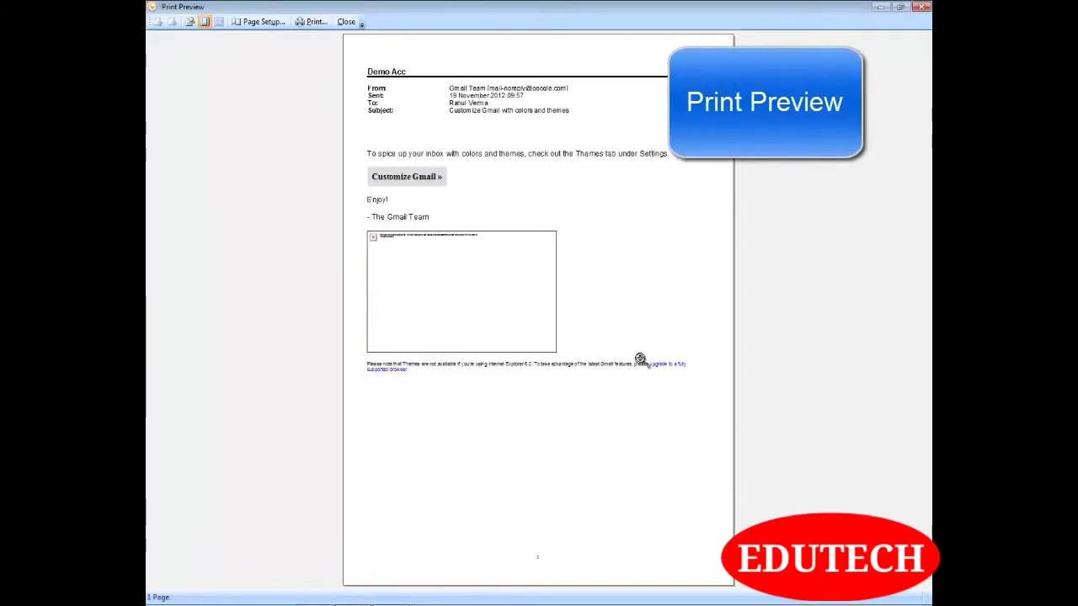
pyautogui.click(597, 250)
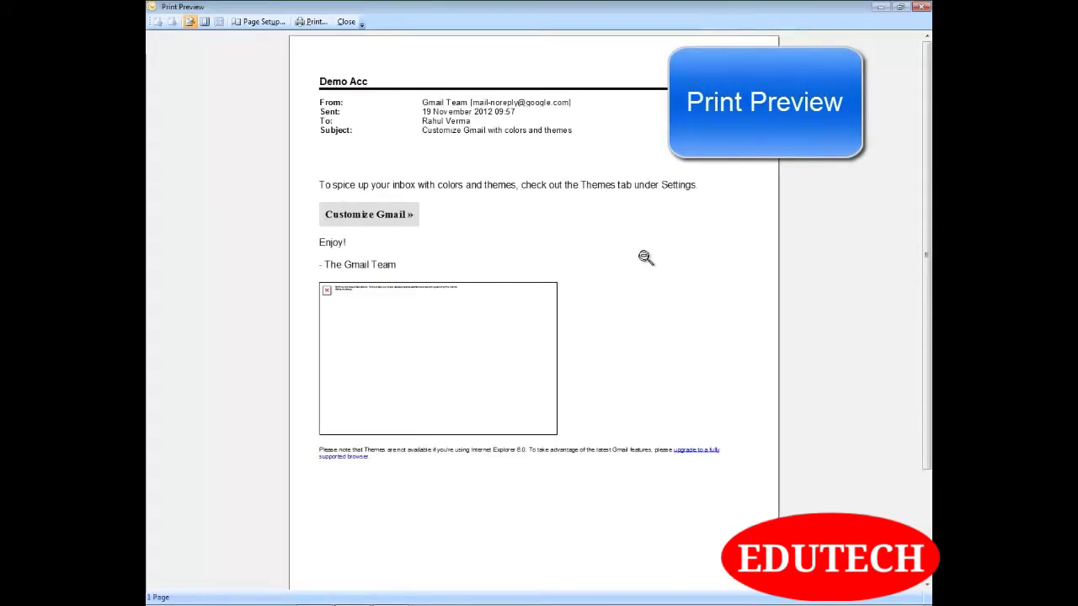
pyautogui.click(645, 255)
pyautogui.click(922, 7)
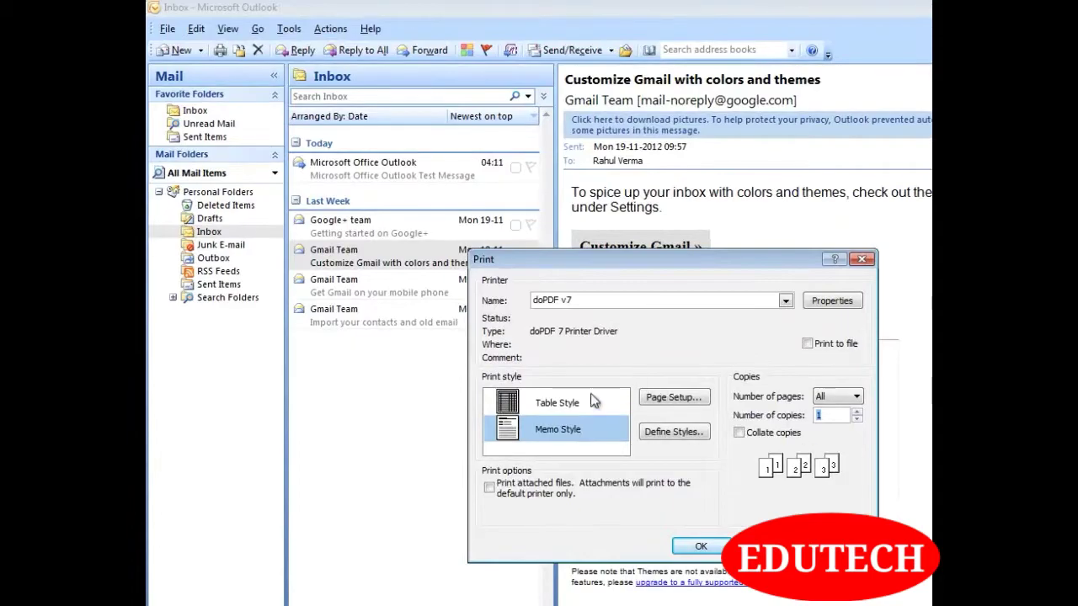
# Choose Table Style in the Print dialog and print to the doPDF v7 printer
pyautogui.click(563, 405)
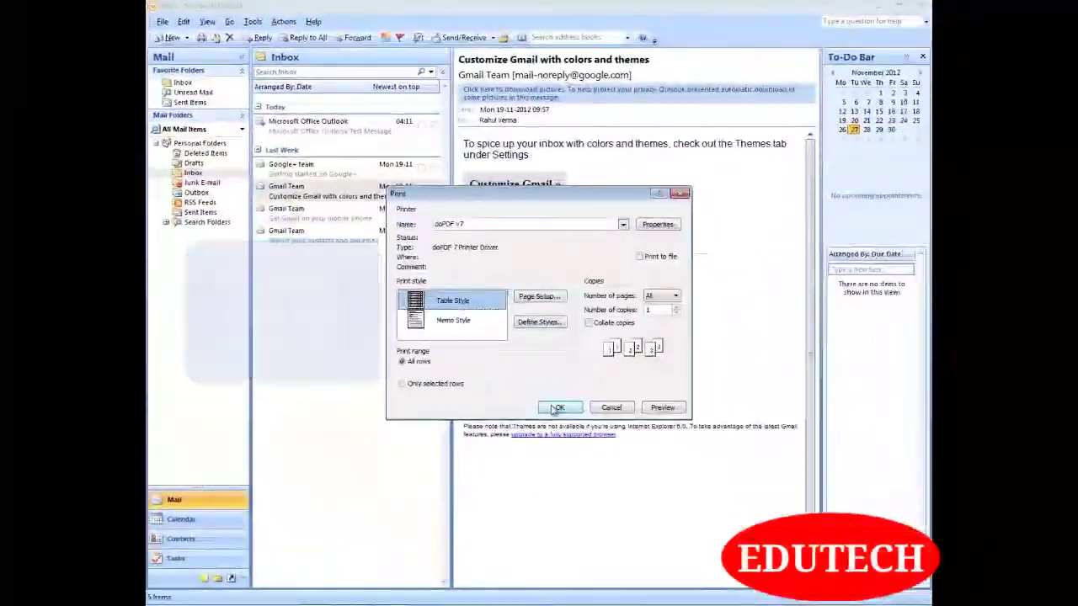
pyautogui.click(557, 408)
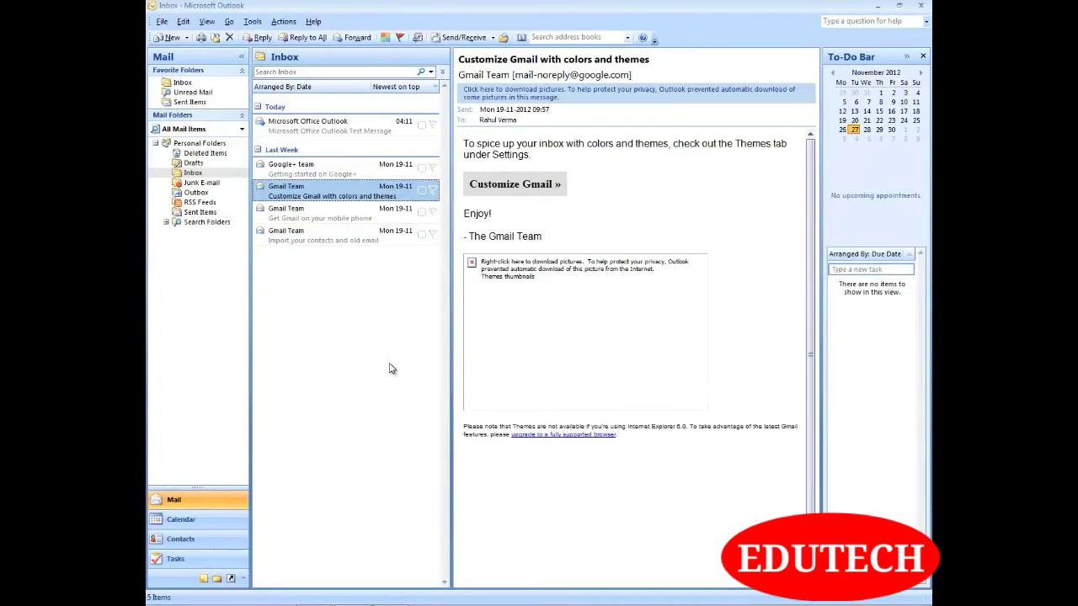
# Delete the Google+ team's 'Getting started on Google+' message and check it in Deleted Items
pyautogui.press('Up')
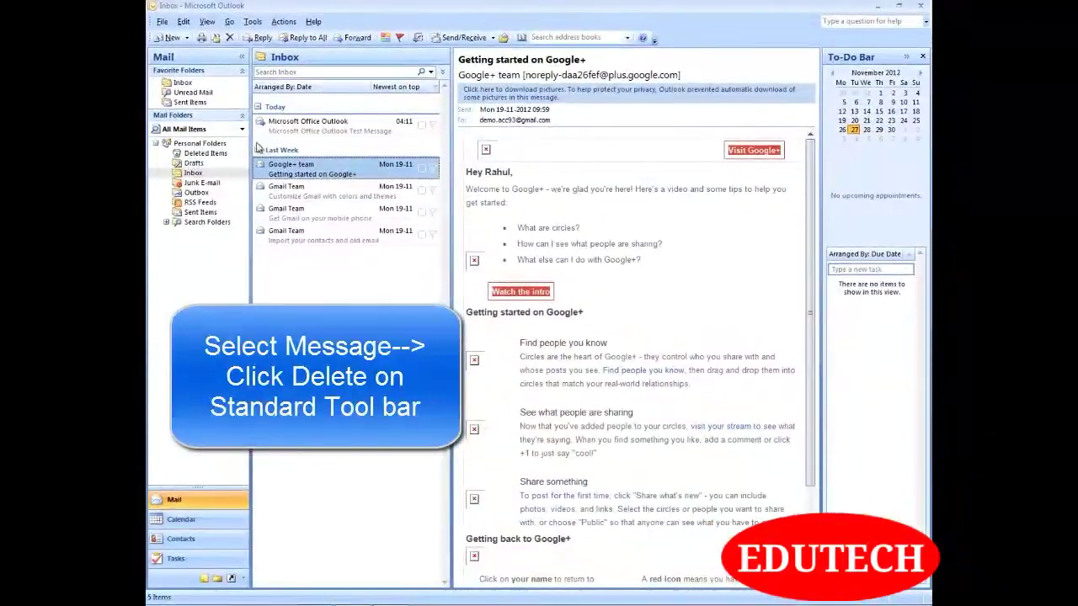
pyautogui.click(229, 39)
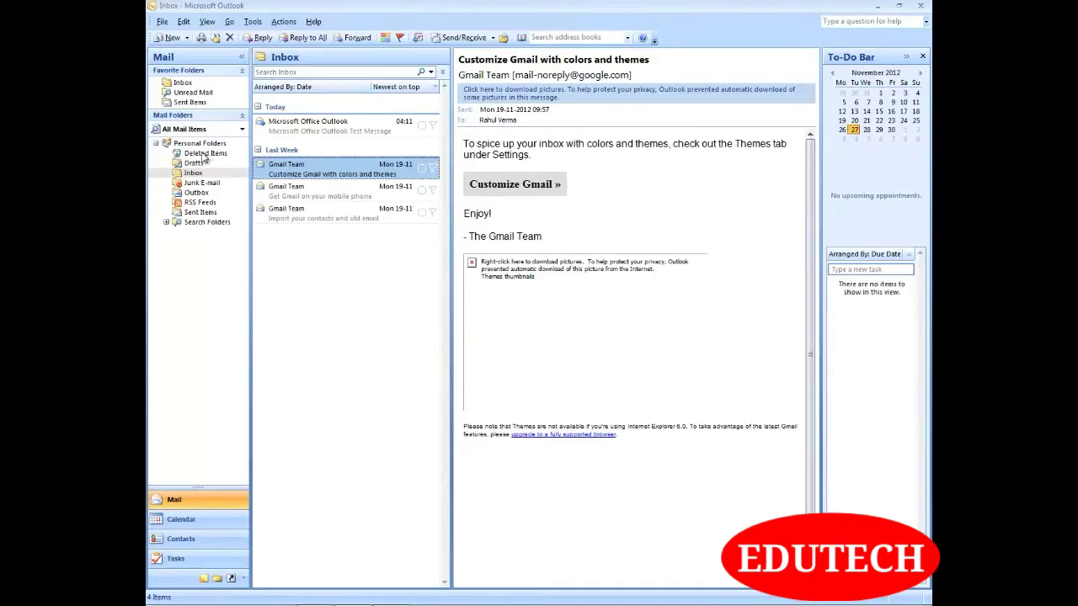
pyautogui.click(205, 155)
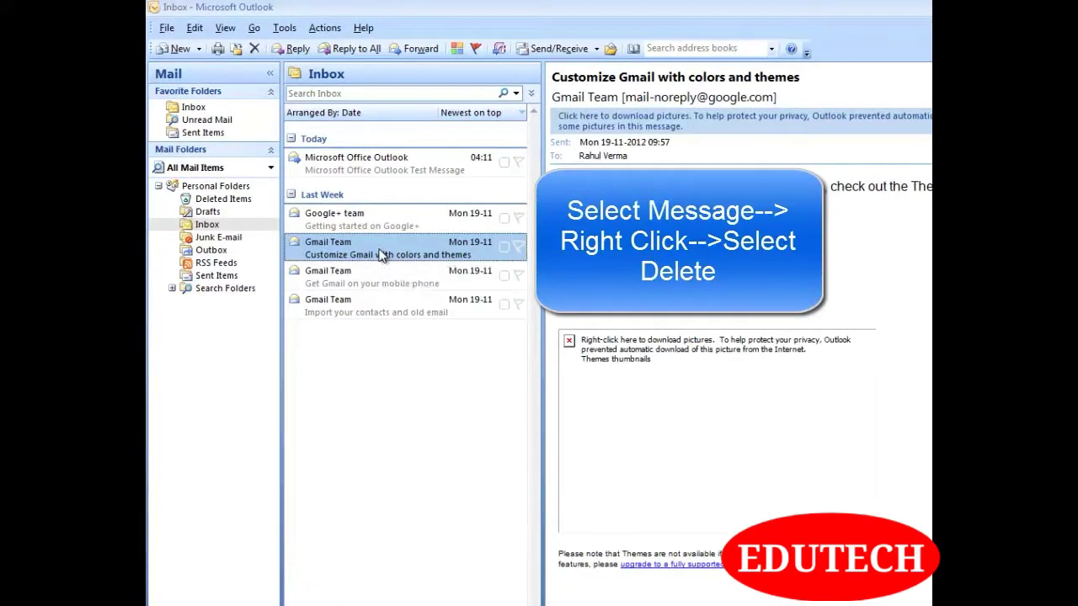
# Delete the Gmail Team's 'Customize Gmail with colors and themes' message from its shortcut menu
pyautogui.rightClick(379, 253)
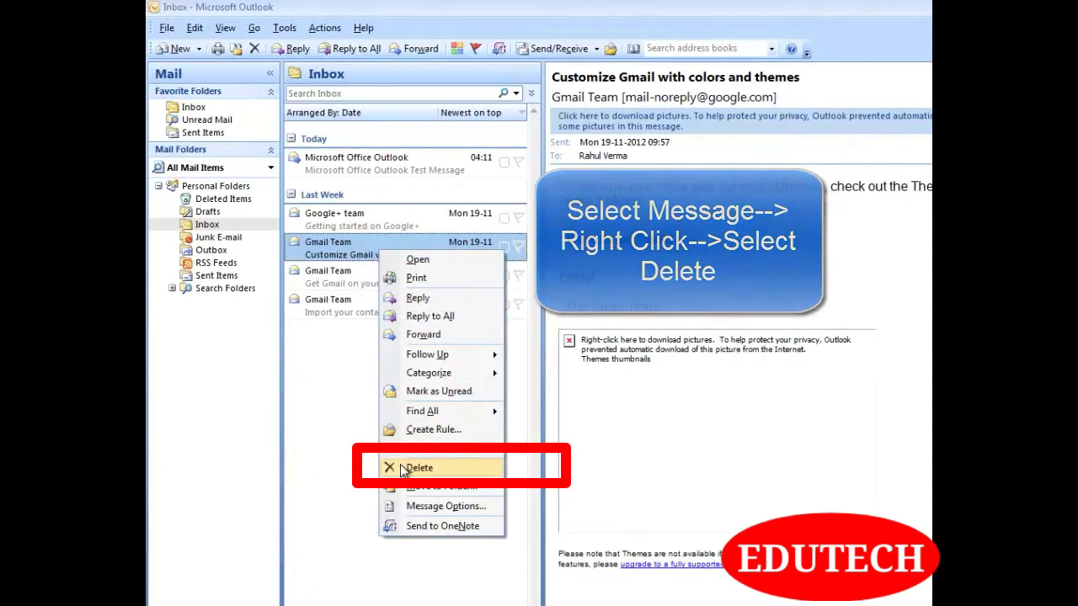
pyautogui.click(403, 470)
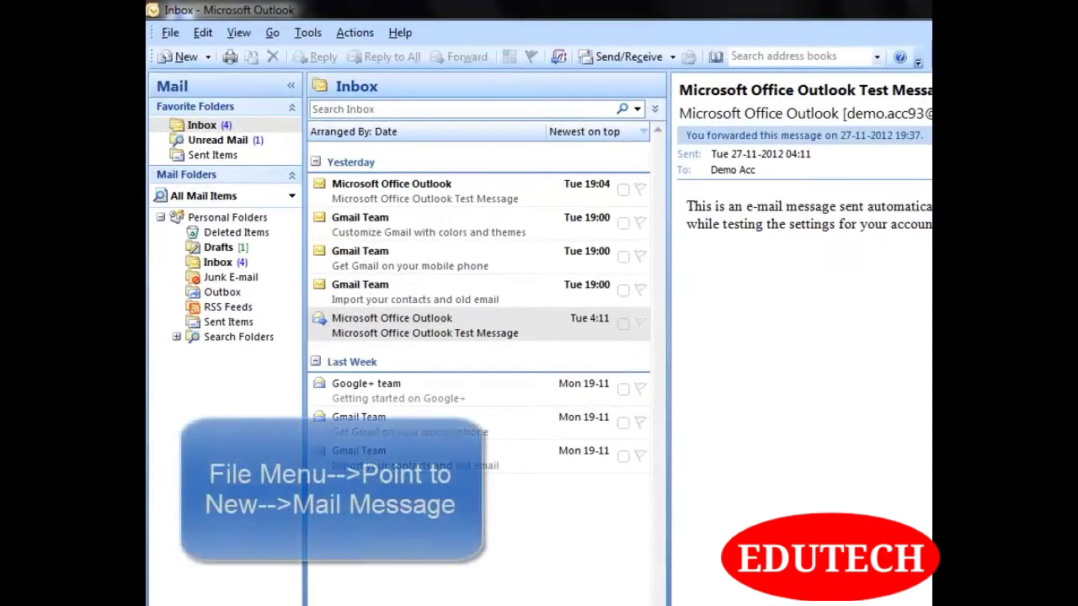
# Start a new blank mail message from File > New
pyautogui.click(169, 33)
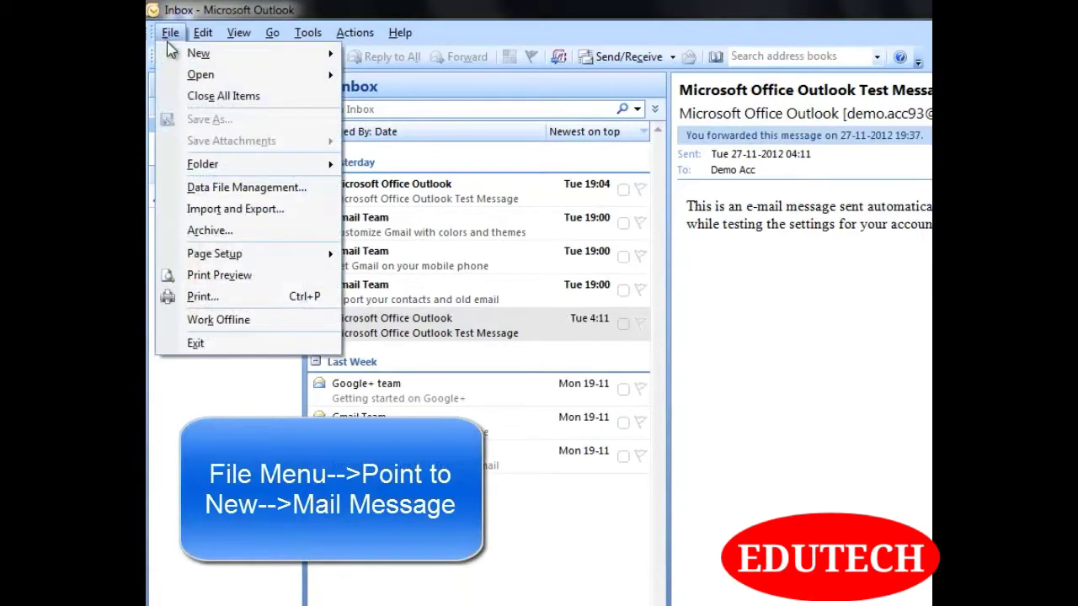
pyautogui.moveTo(225, 59)
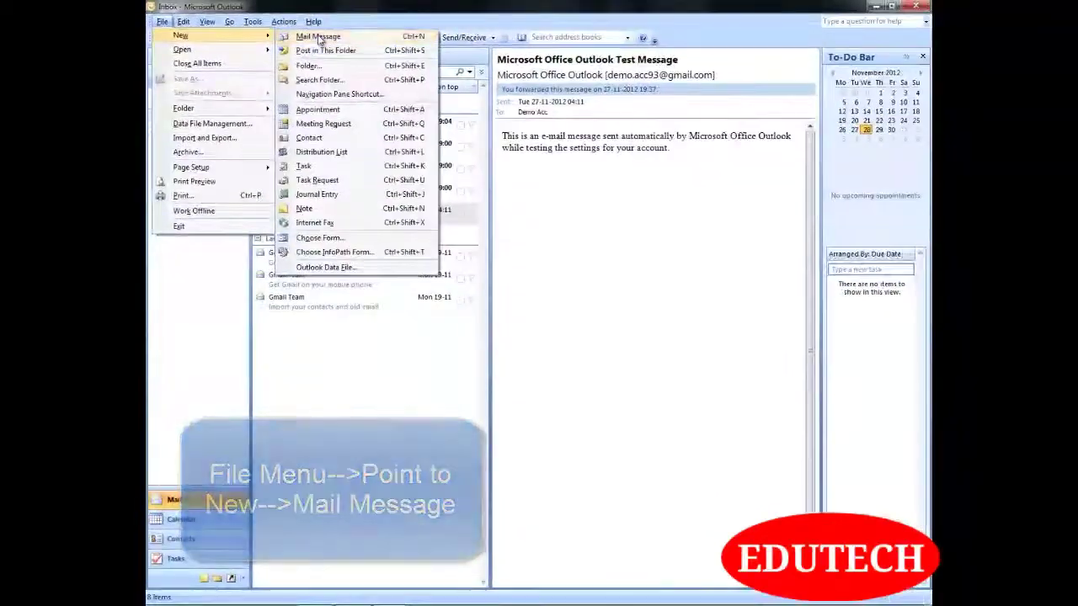
pyautogui.click(319, 37)
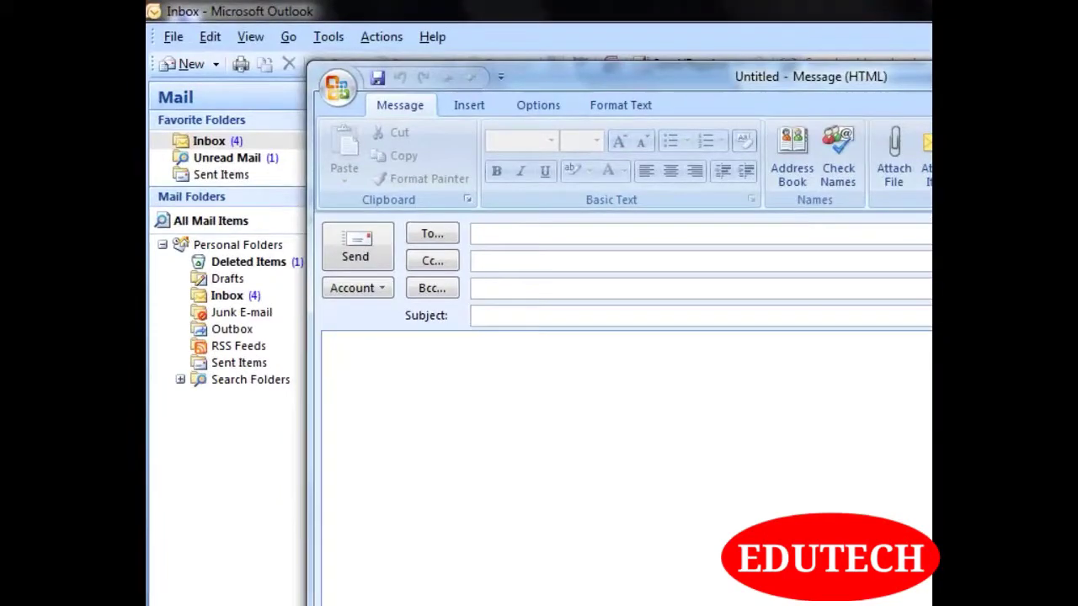
# Address the message to two recipients with the subject 'Learning Microsoft Outlook'
pyautogui.click(483, 231)
pyautogui.click(486, 263)
pyautogui.click(488, 288)
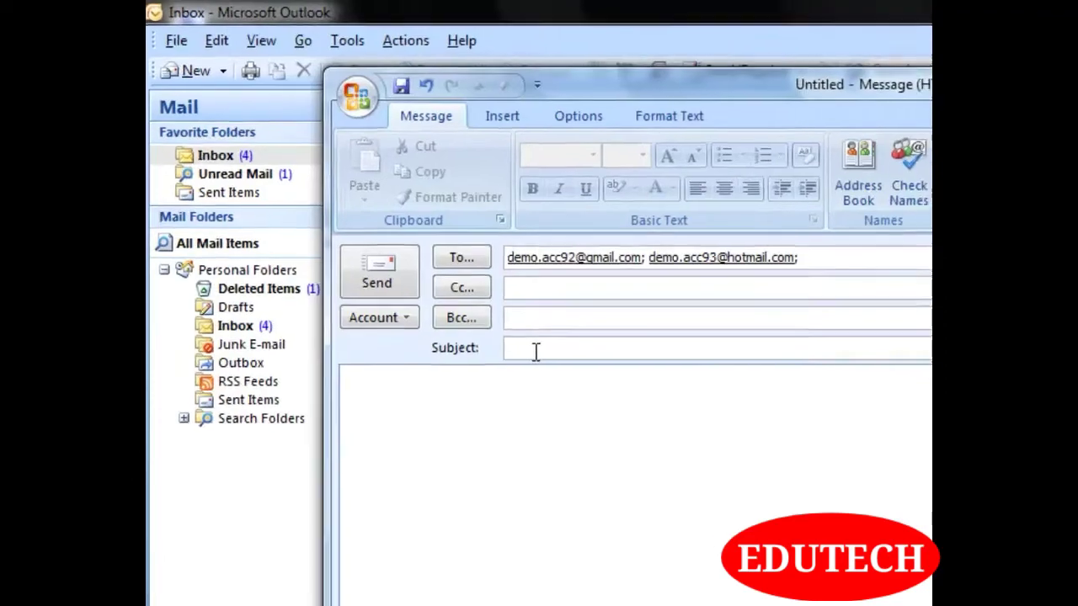
pyautogui.write('Learning Microsoft Outlook')
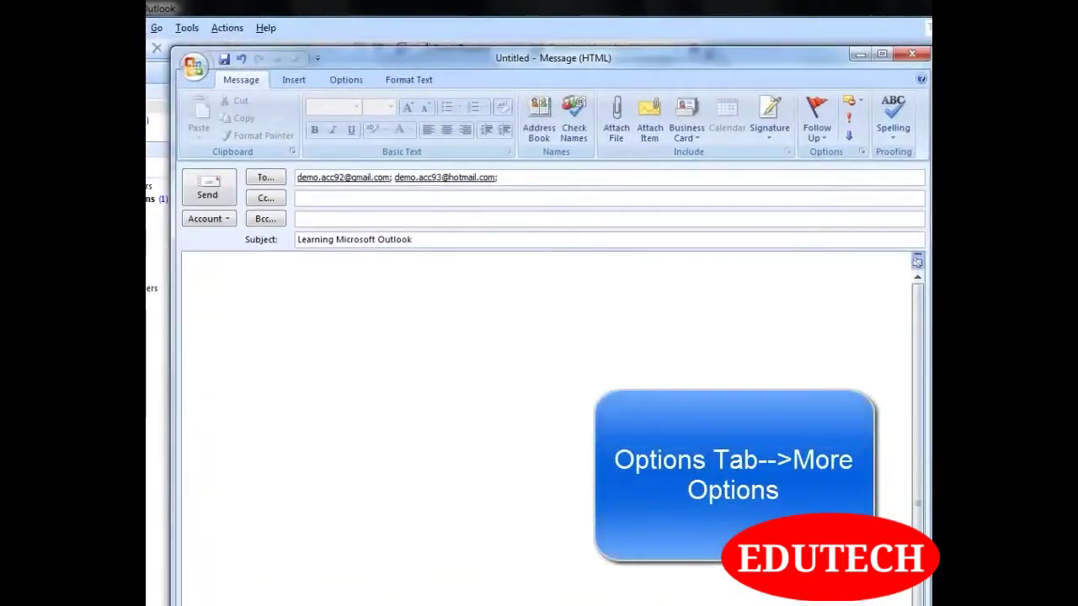
# In Message Options, tick Expires after and set it to 29-11-2012 at 17:00
pyautogui.click(359, 84)
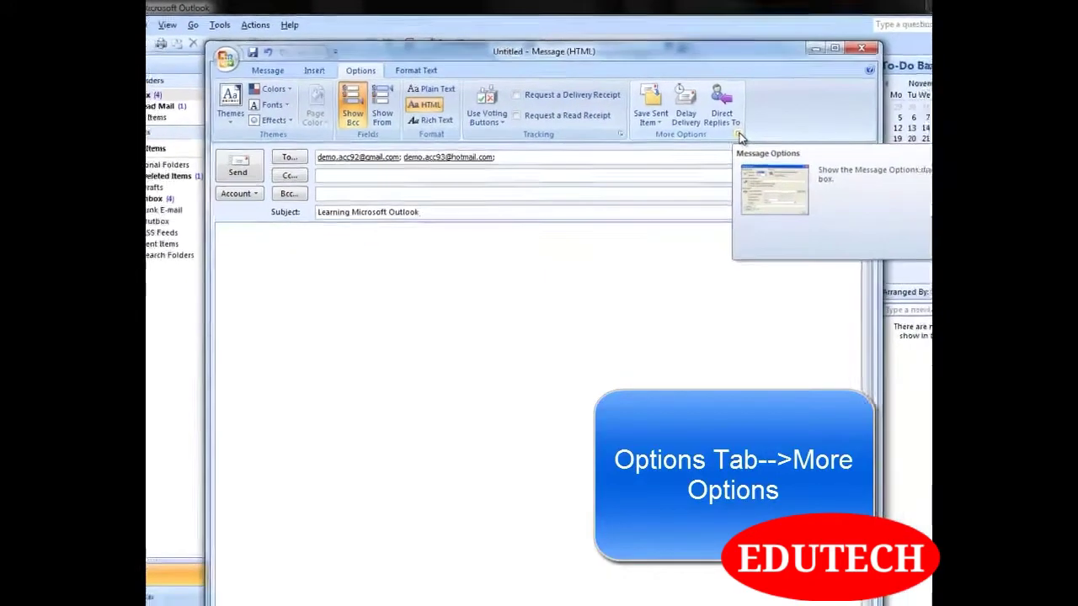
pyautogui.click(739, 135)
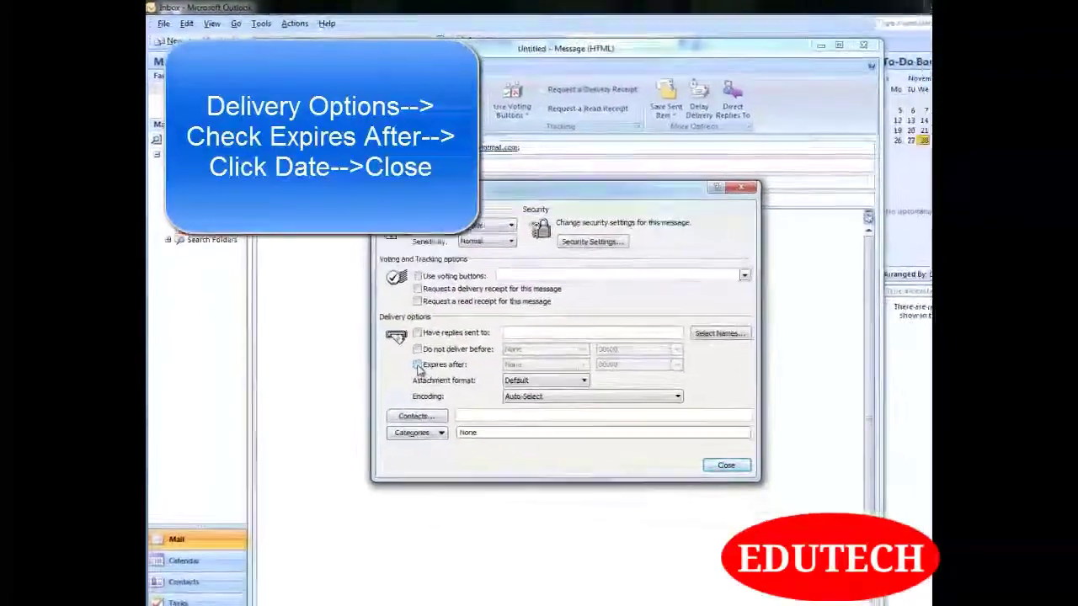
pyautogui.click(483, 454)
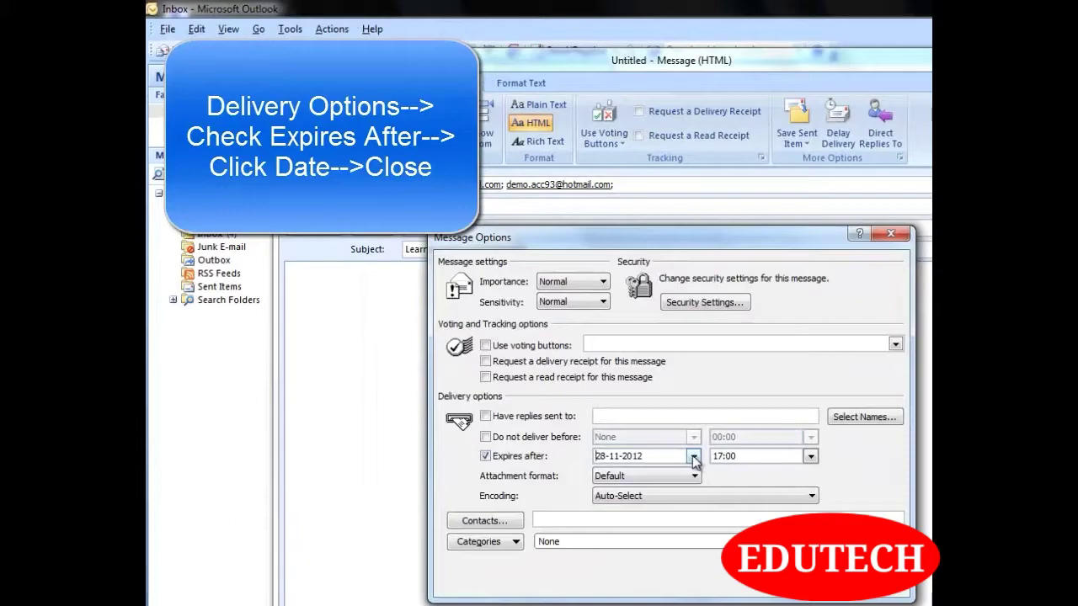
pyautogui.click(692, 455)
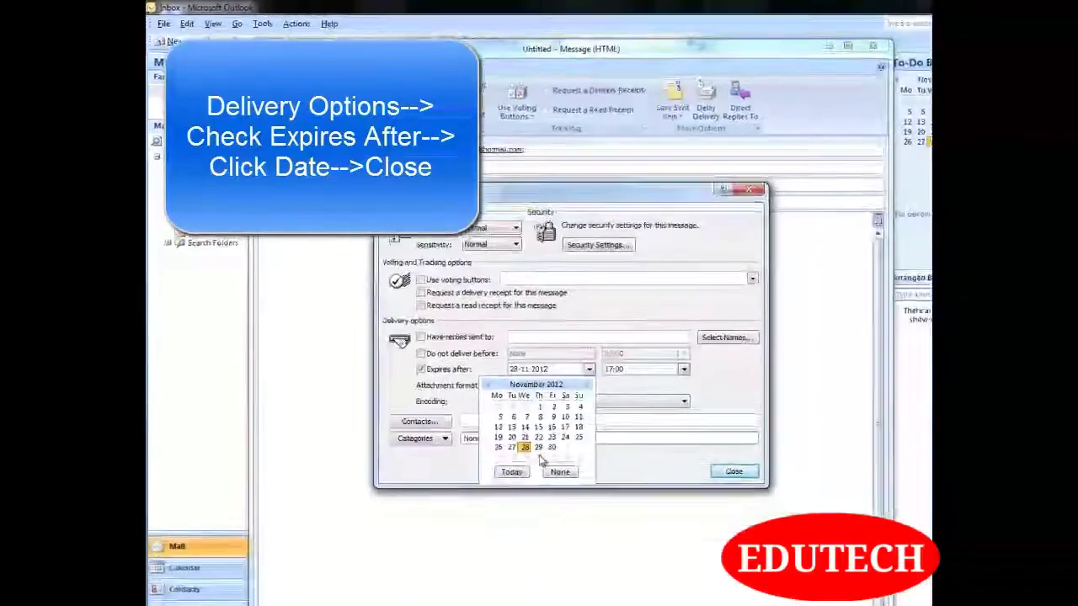
pyautogui.click(538, 447)
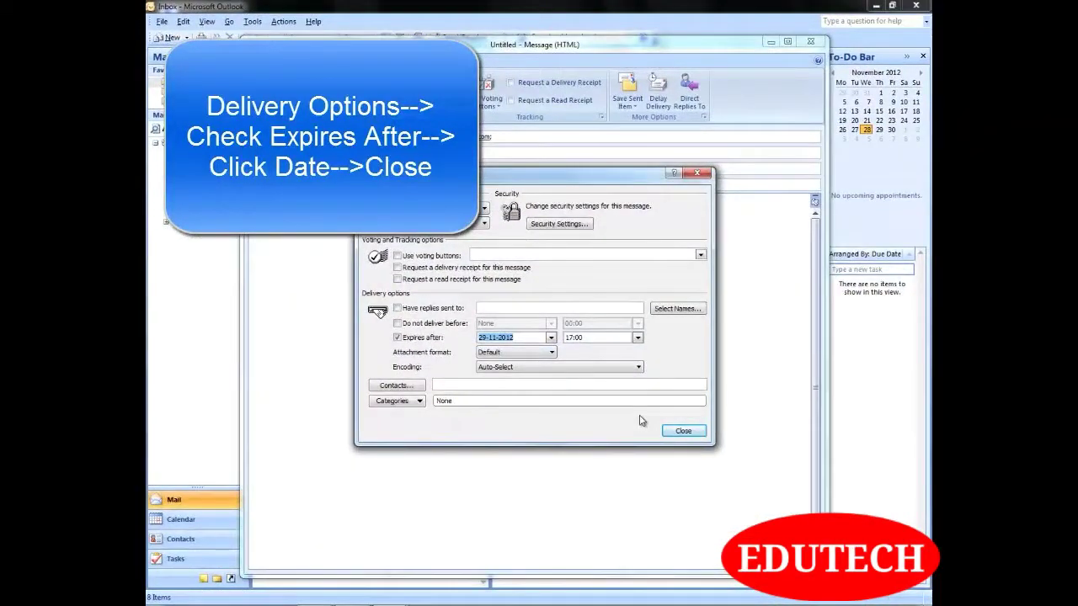
pyautogui.click(681, 431)
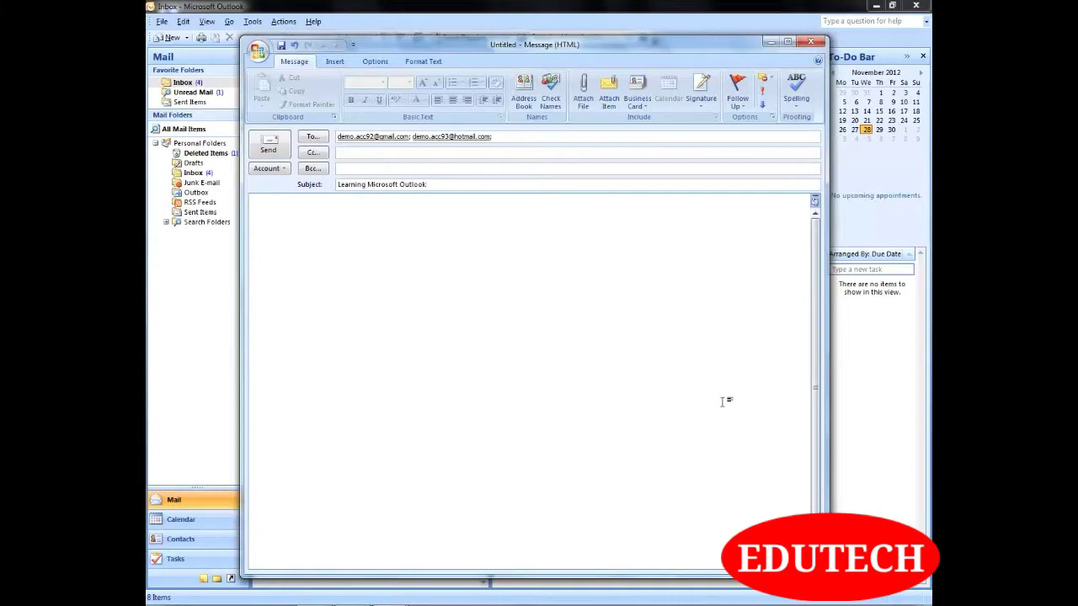
# Give the message body a light blue page colour
pyautogui.click(379, 63)
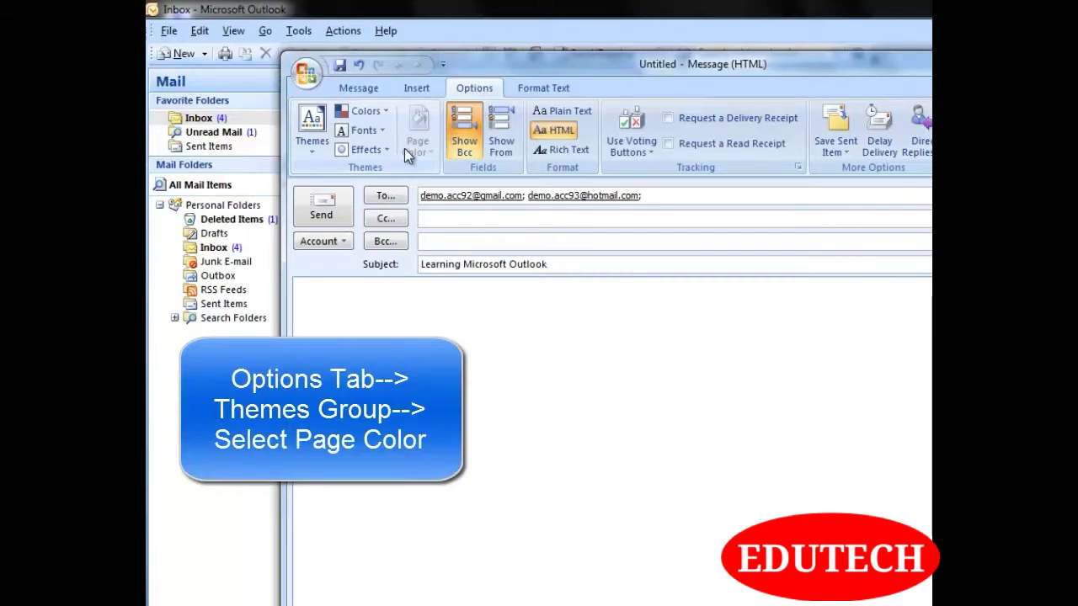
pyautogui.click(417, 284)
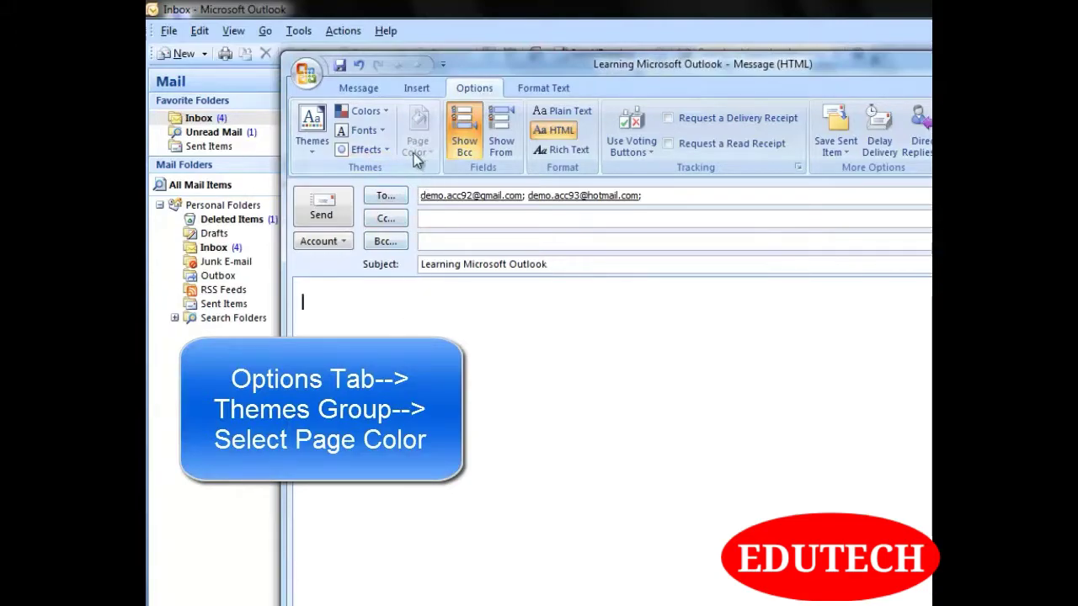
pyautogui.click(430, 155)
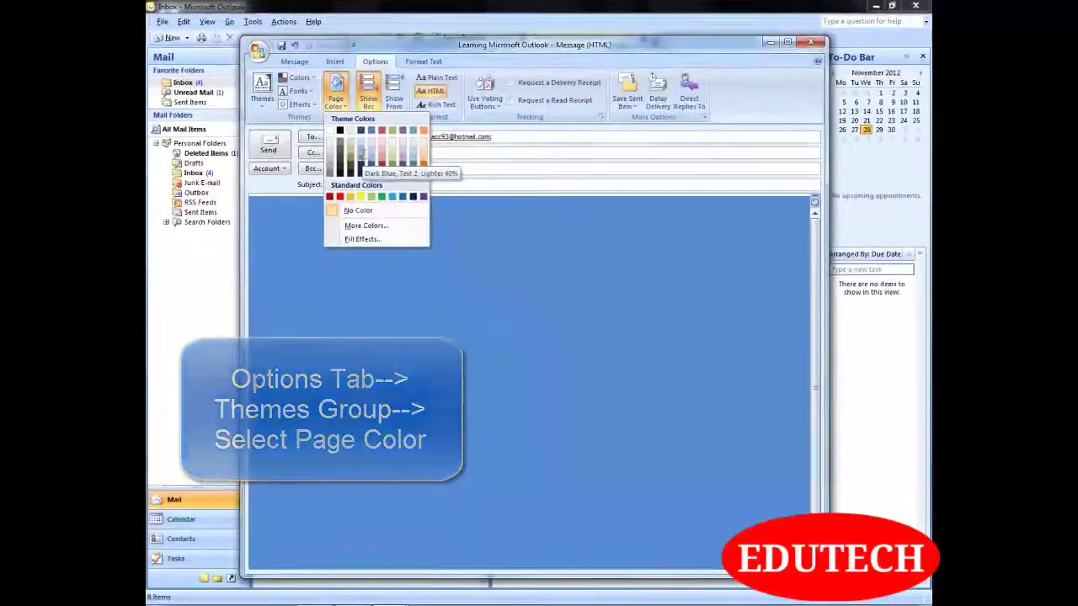
pyautogui.click(362, 154)
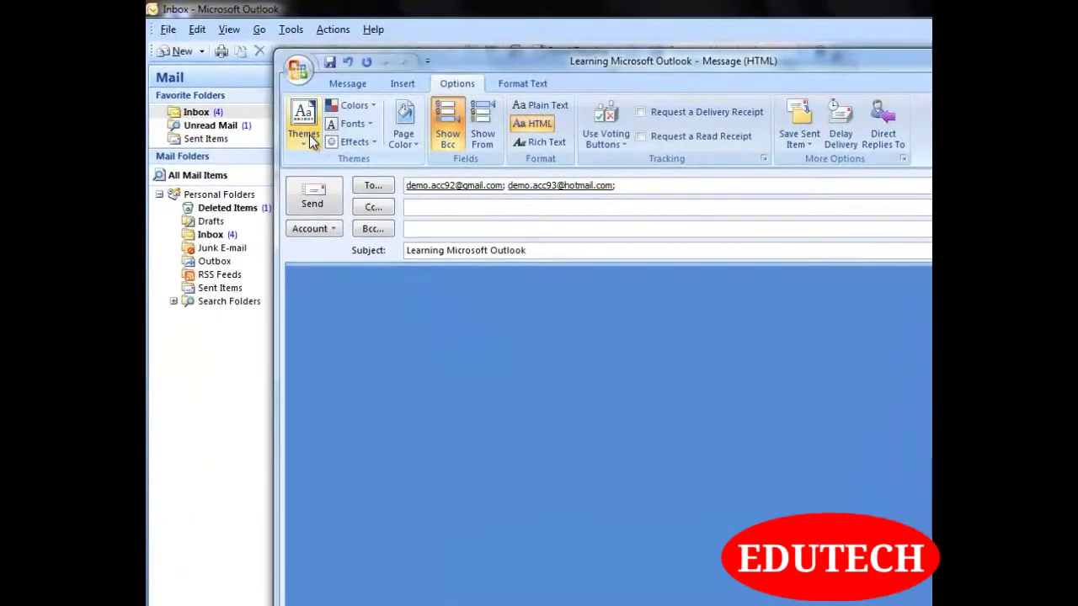
# Preview the Theme Fonts and Theme Colors sets, closing each without changes
pyautogui.click(371, 126)
pyautogui.click(371, 126)
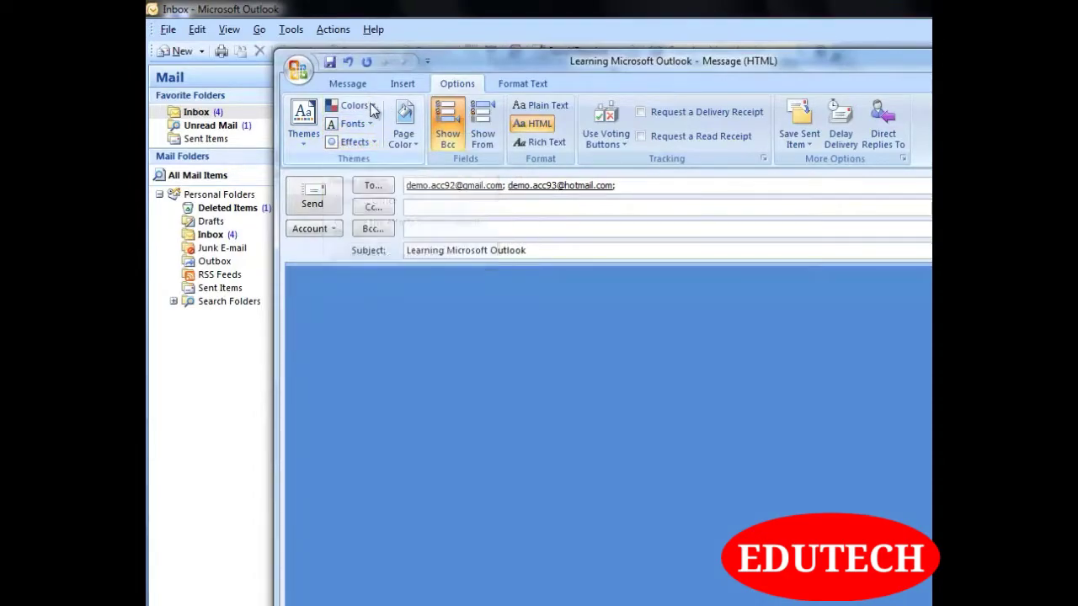
pyautogui.click(361, 106)
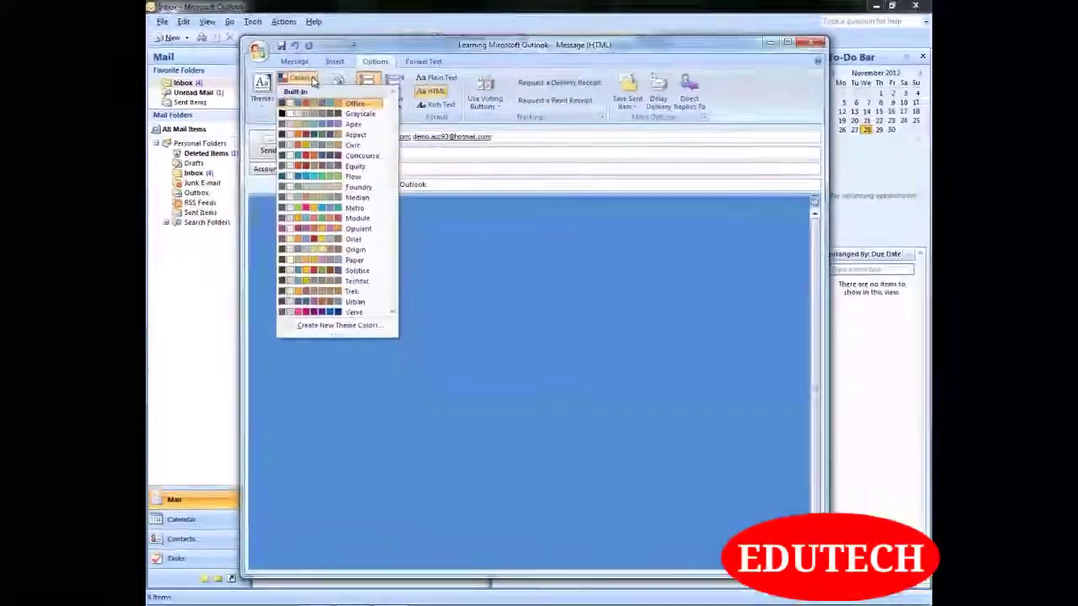
pyautogui.click(311, 79)
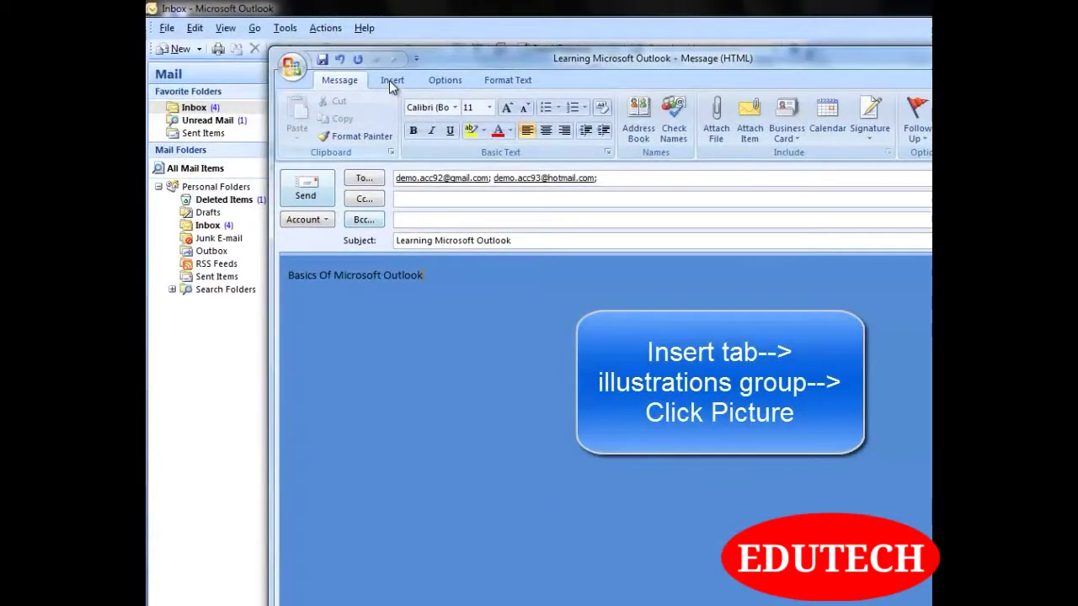
# Insert the Jellyfish.jpg sample picture into the message body below the heading
pyautogui.click(389, 80)
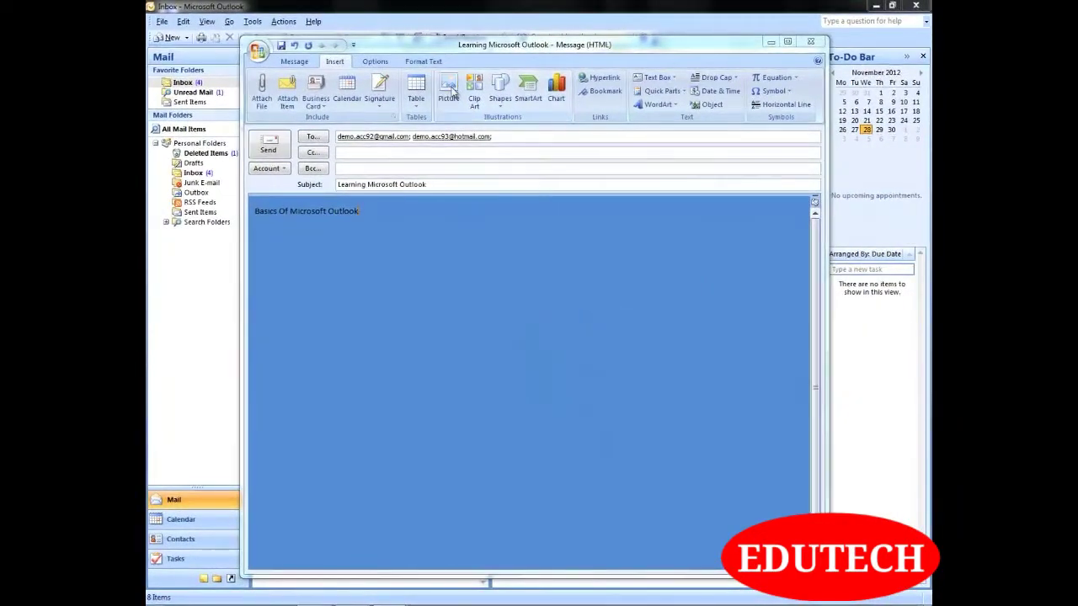
pyautogui.click(451, 89)
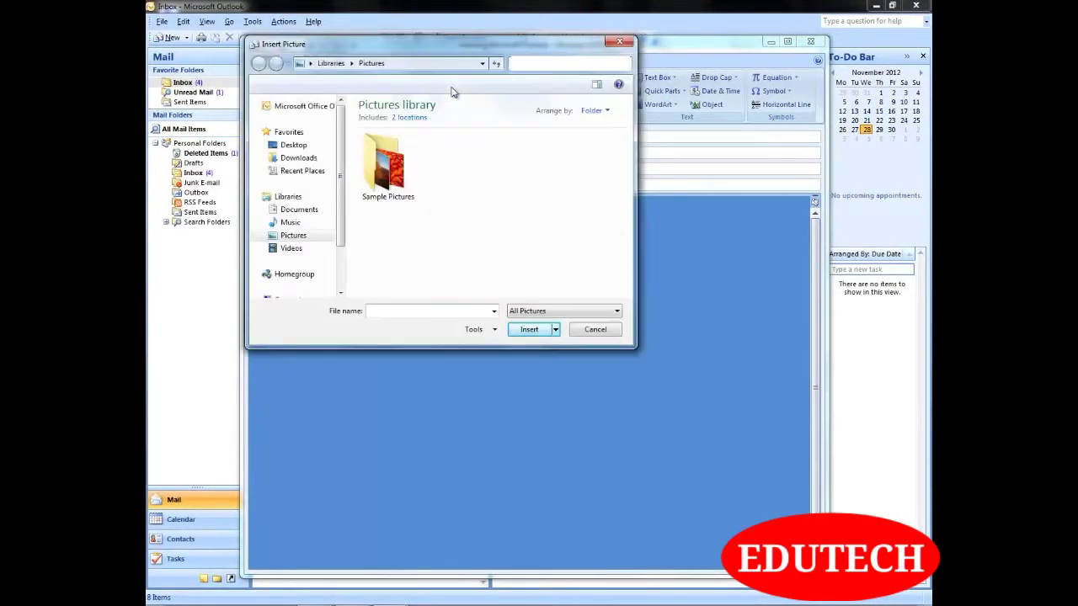
pyautogui.click(528, 175)
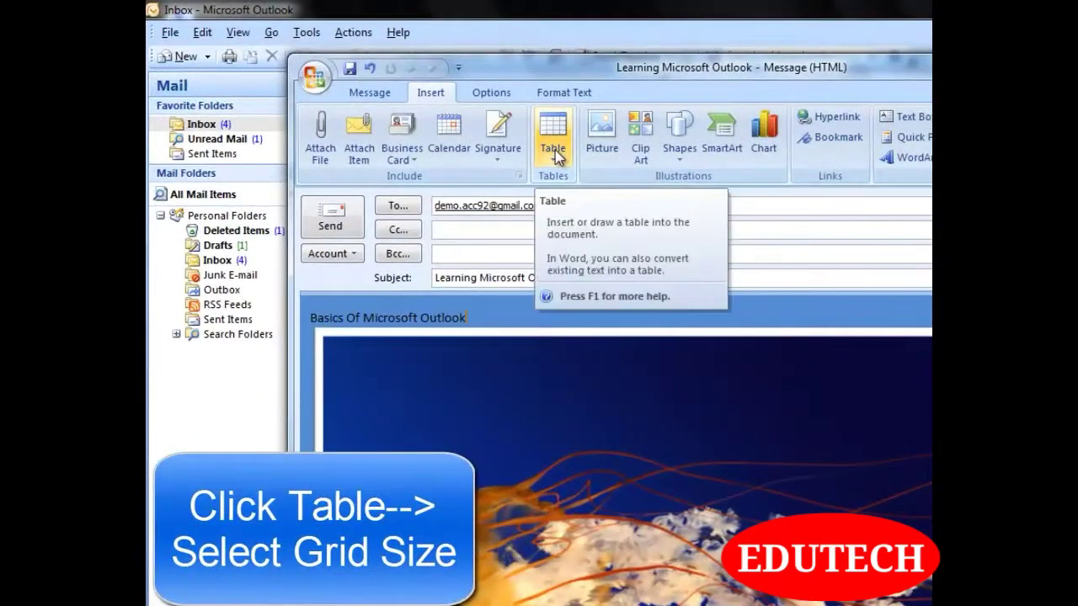
# Insert a 3x2 table above the jellyfish picture and send the message
pyautogui.click(555, 157)
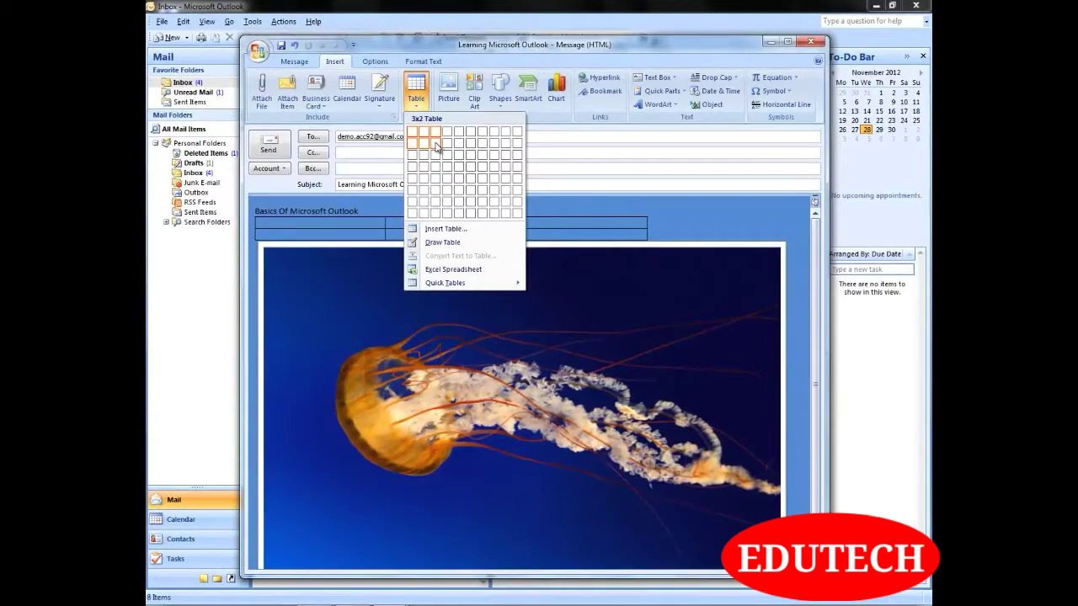
pyautogui.click(436, 146)
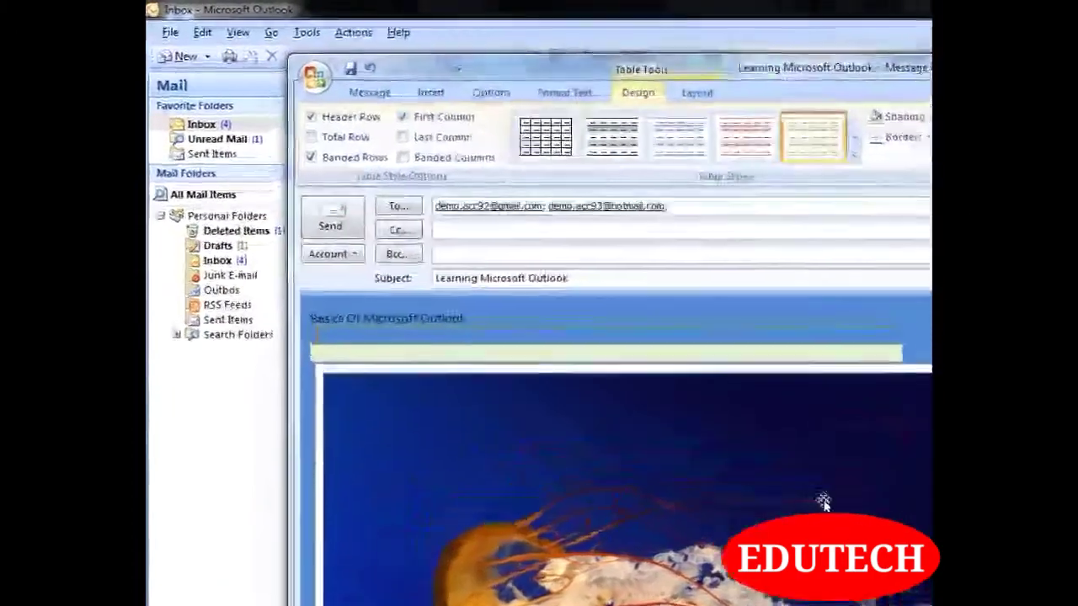
pyautogui.click(336, 222)
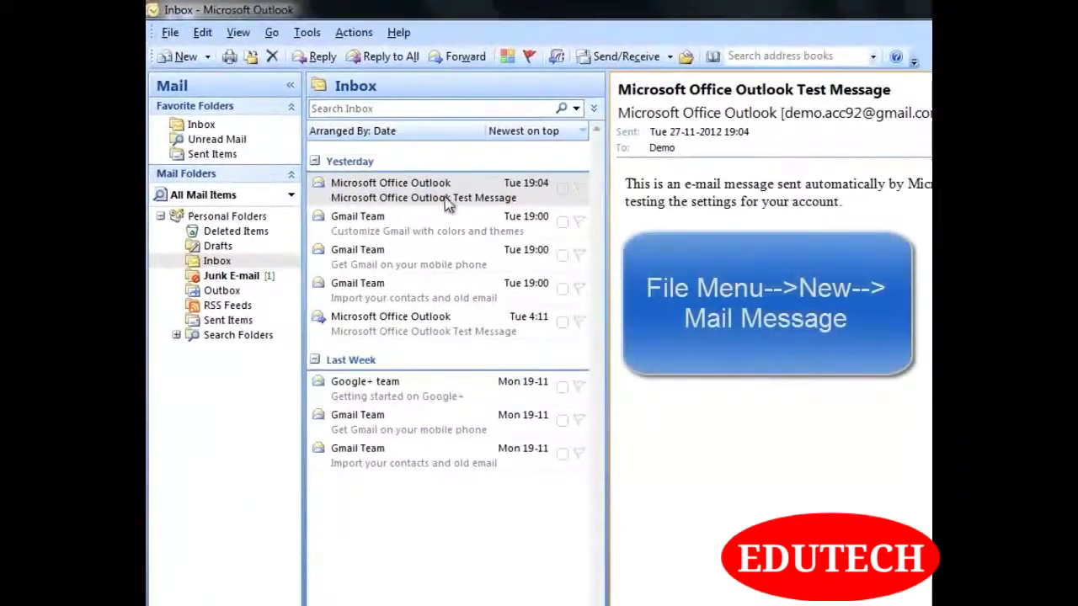
# Create a new mail message from File > New
pyautogui.click(170, 33)
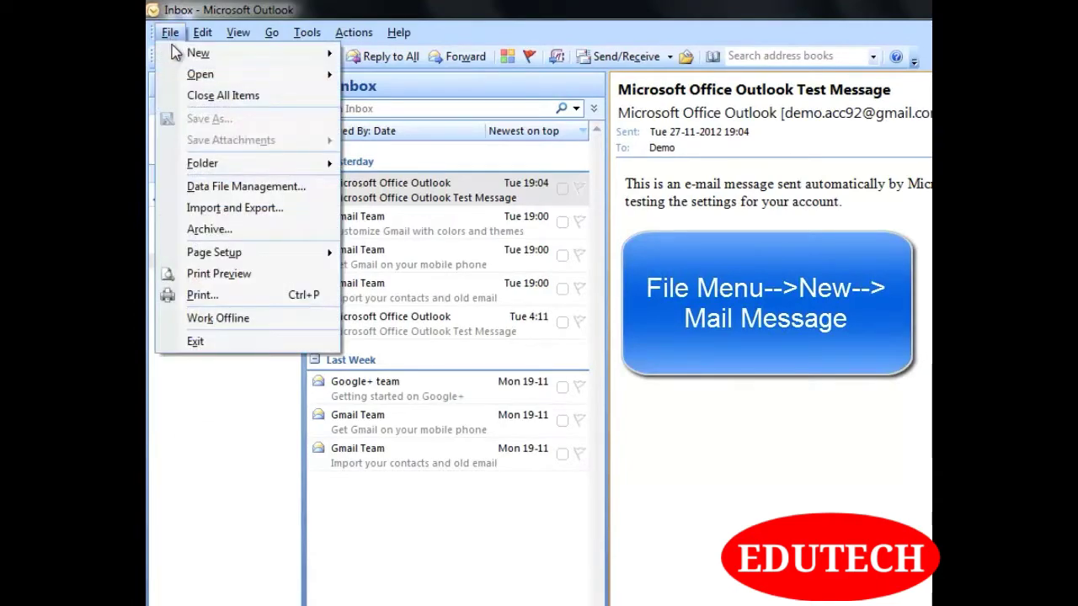
pyautogui.moveTo(175, 50)
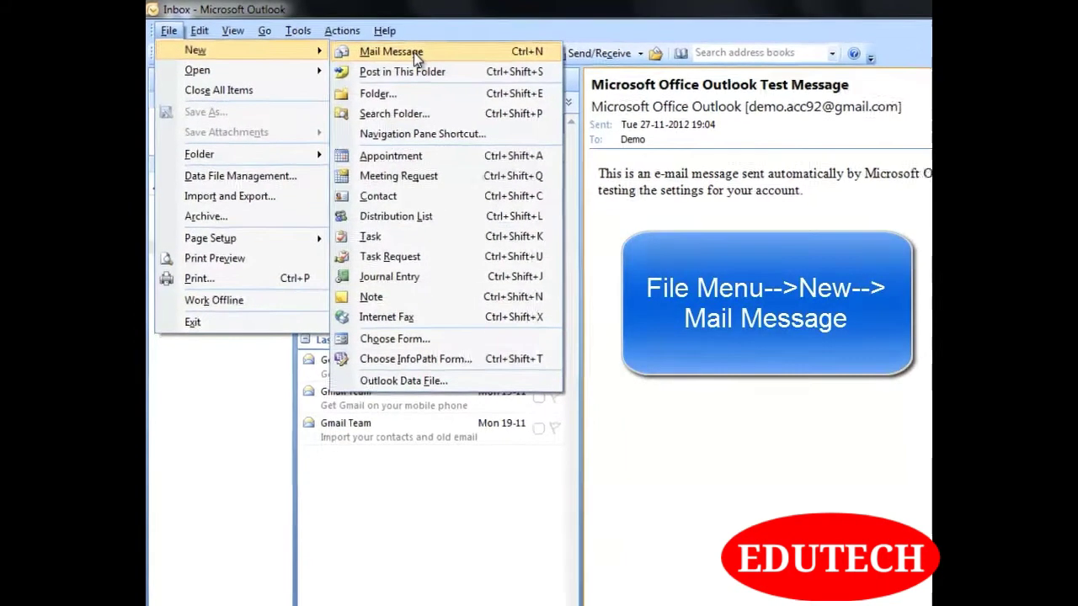
pyautogui.click(414, 52)
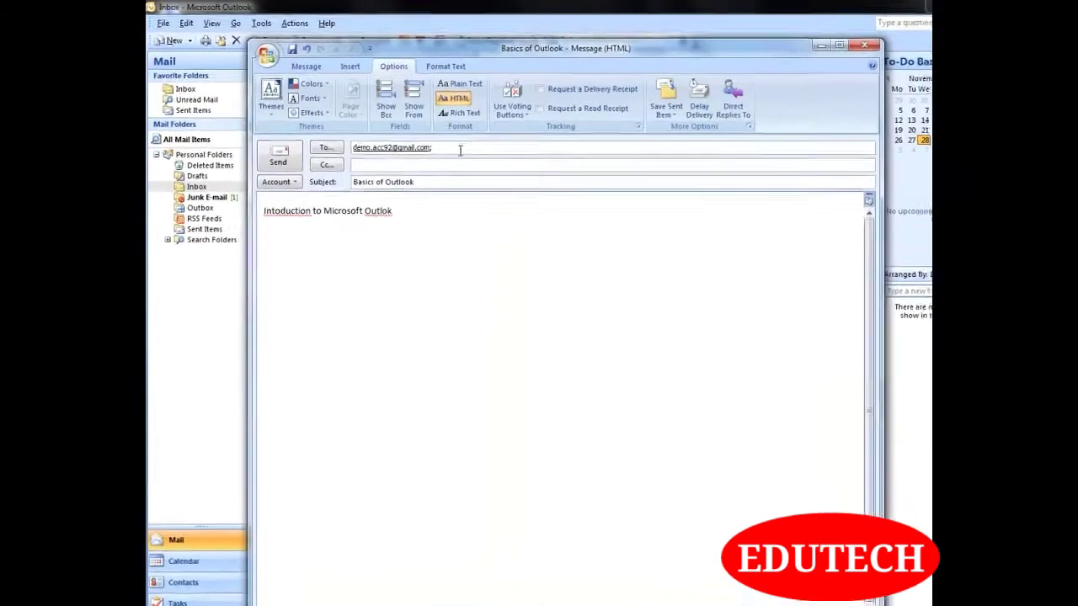
# Fill in the subject 'Basics of Outlook' and body 'Intoduction to Microsoft Outlok'
pyautogui.click(566, 249)
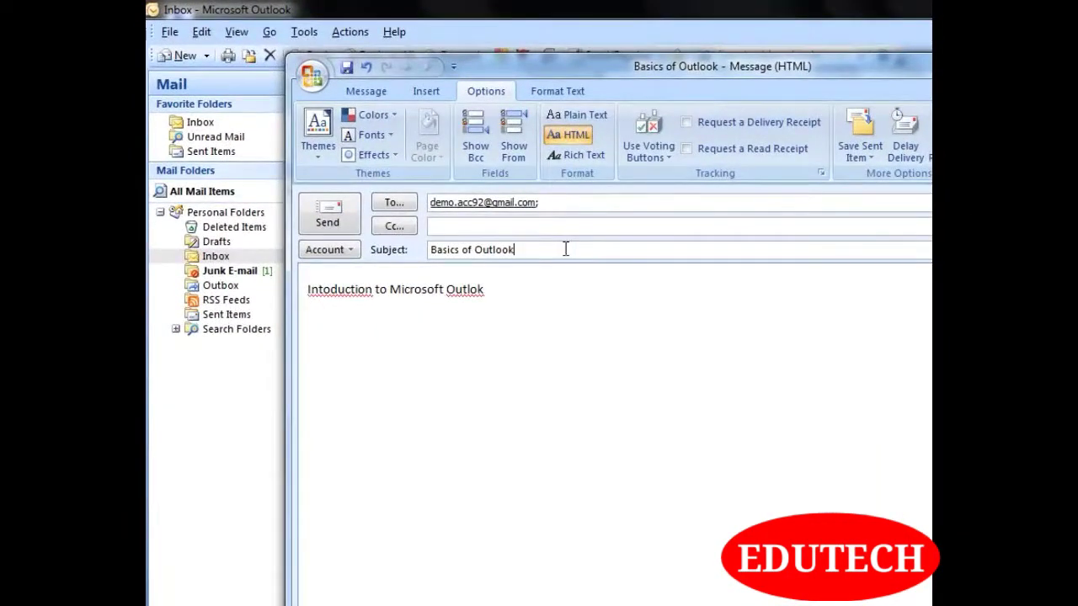
pyautogui.click(573, 304)
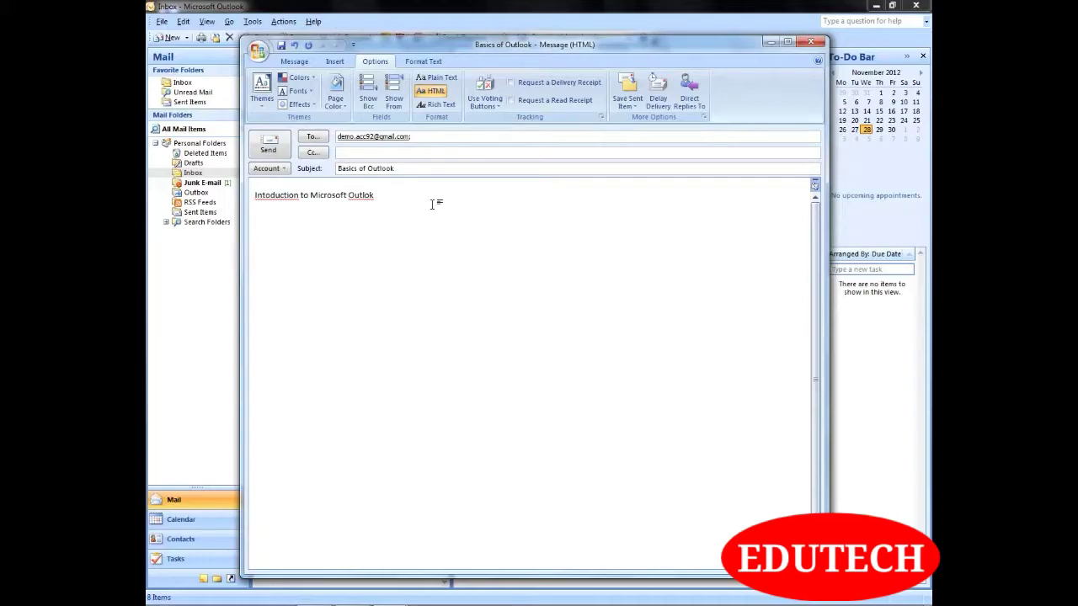
pyautogui.click(295, 64)
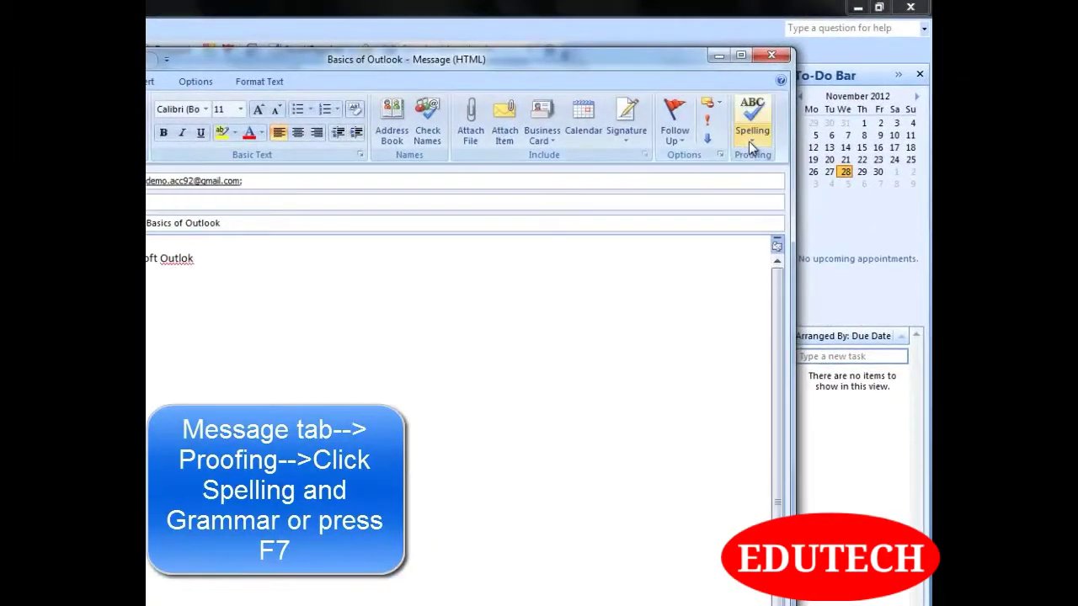
# Run Spelling & Grammar with grammar checking, adding an AutoCorrect entry changing Outlok to Outlook
pyautogui.click(751, 142)
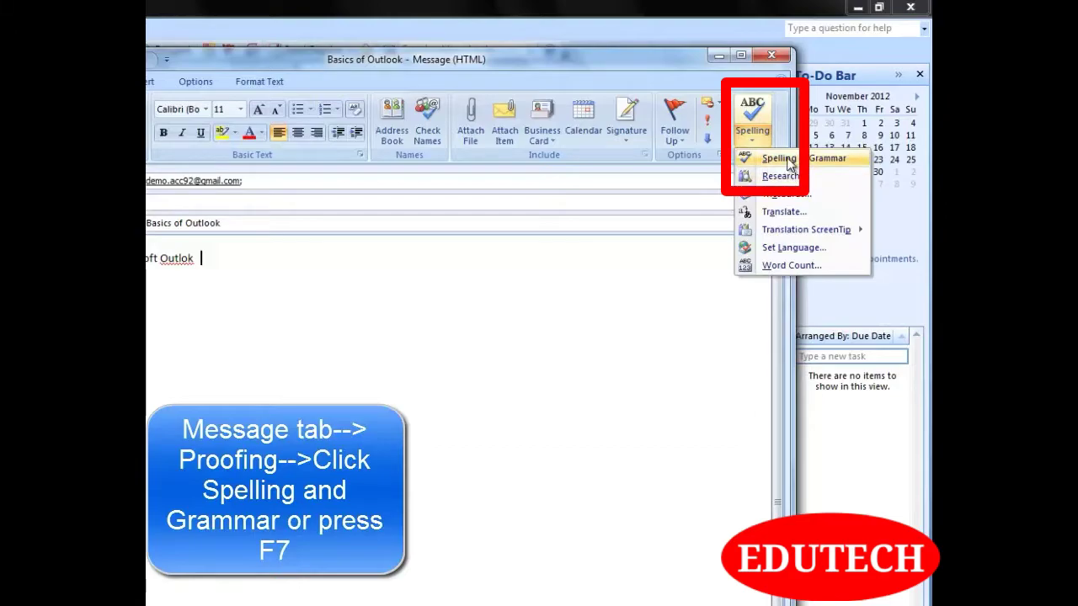
pyautogui.click(784, 160)
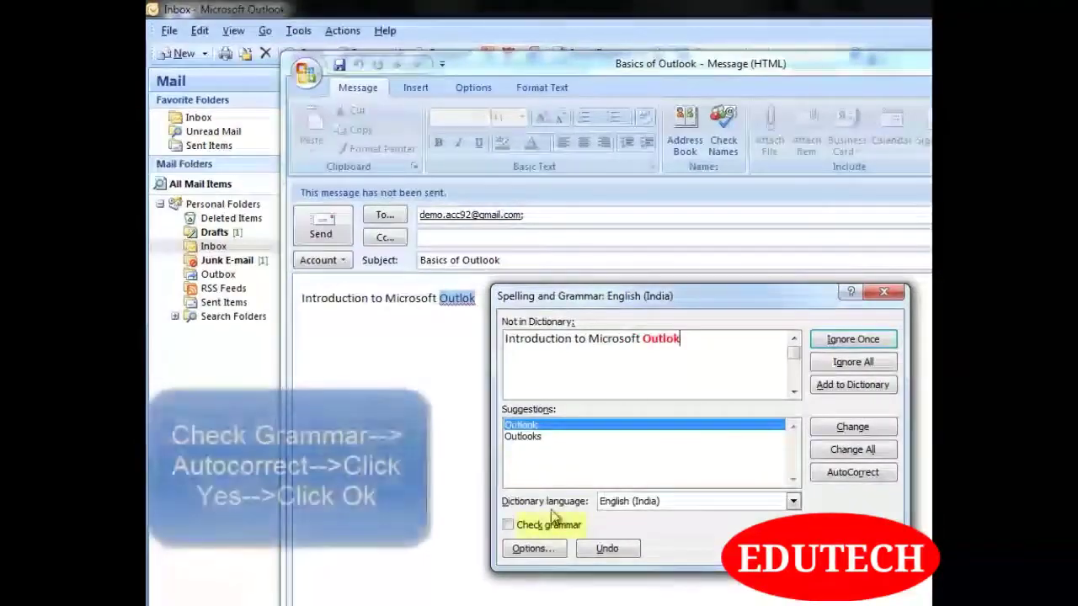
pyautogui.click(400, 368)
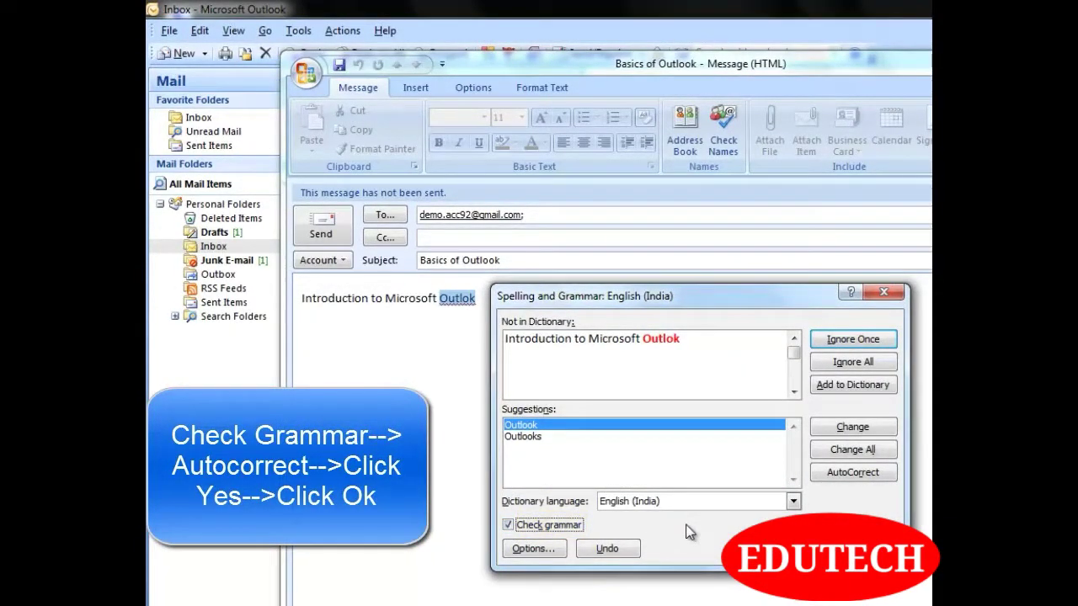
pyautogui.click(842, 473)
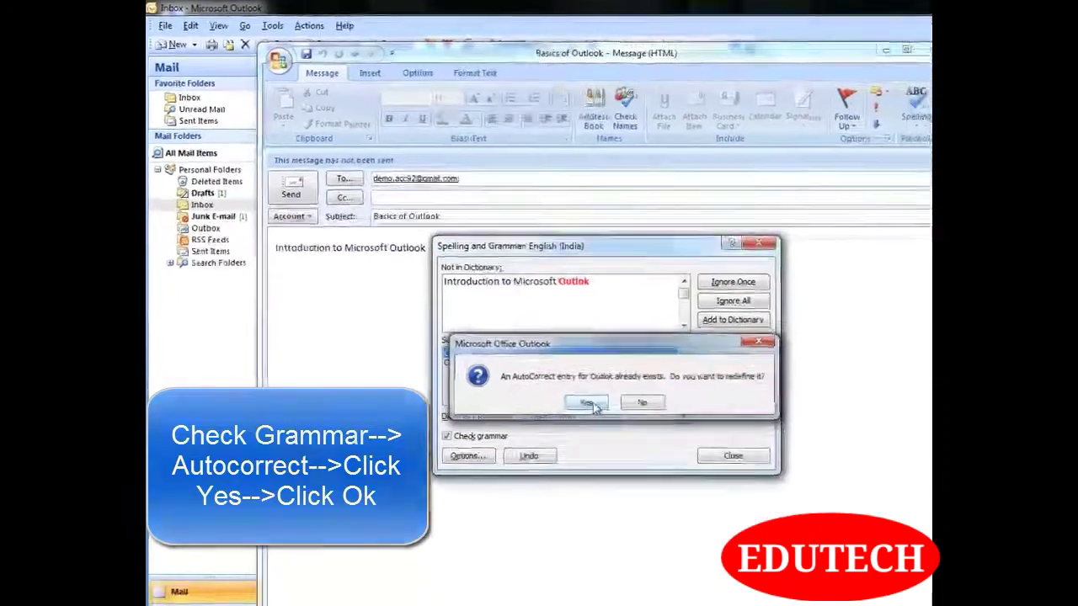
pyautogui.click(667, 476)
pyautogui.click(684, 472)
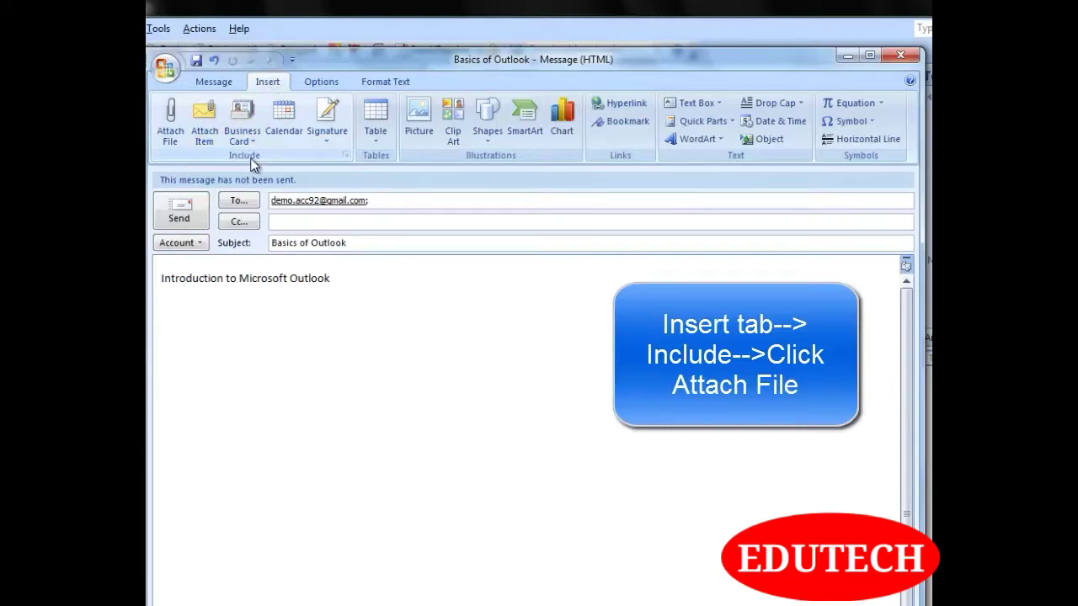
# Attach the outlook-2007 file from the Downloads folder to the message
pyautogui.click(175, 126)
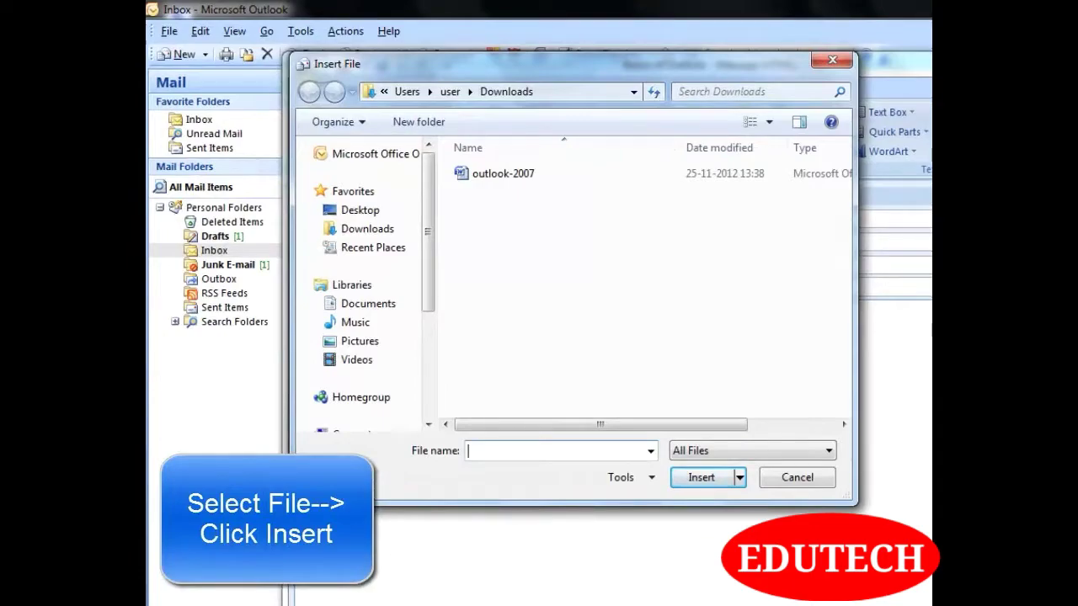
pyautogui.click(561, 179)
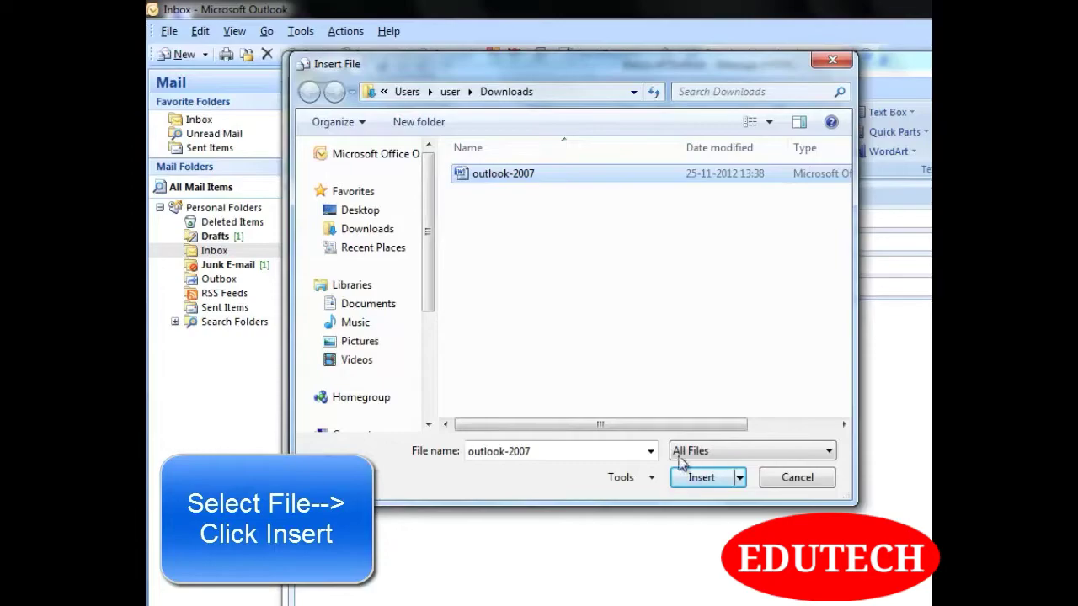
pyautogui.click(705, 479)
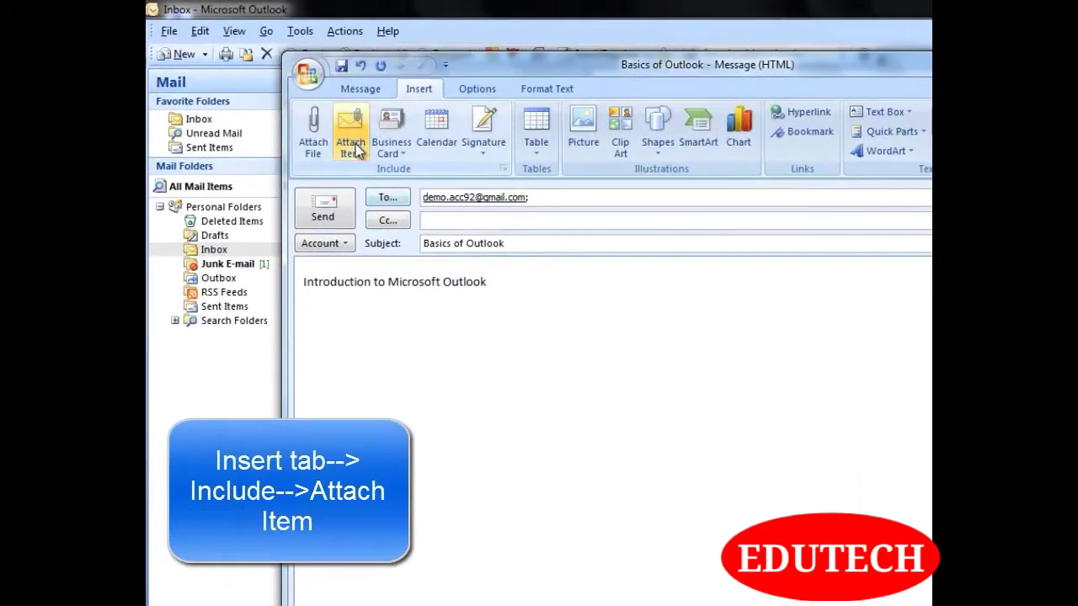
# Attach the Inbox message 'Get Gmail on your mobile phone' as an item and send the email
pyautogui.click(356, 143)
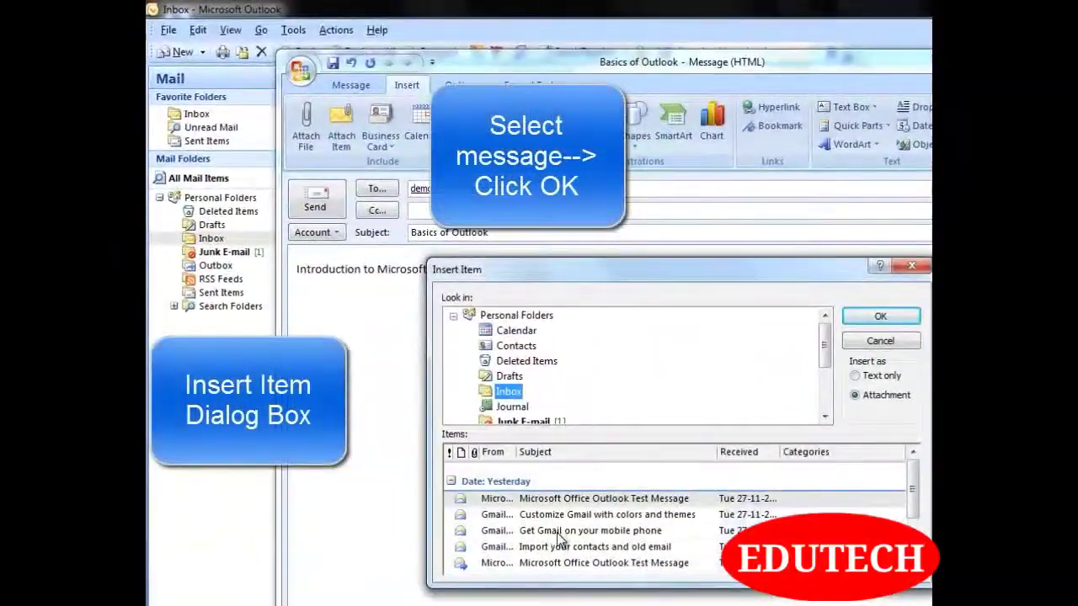
pyautogui.click(558, 532)
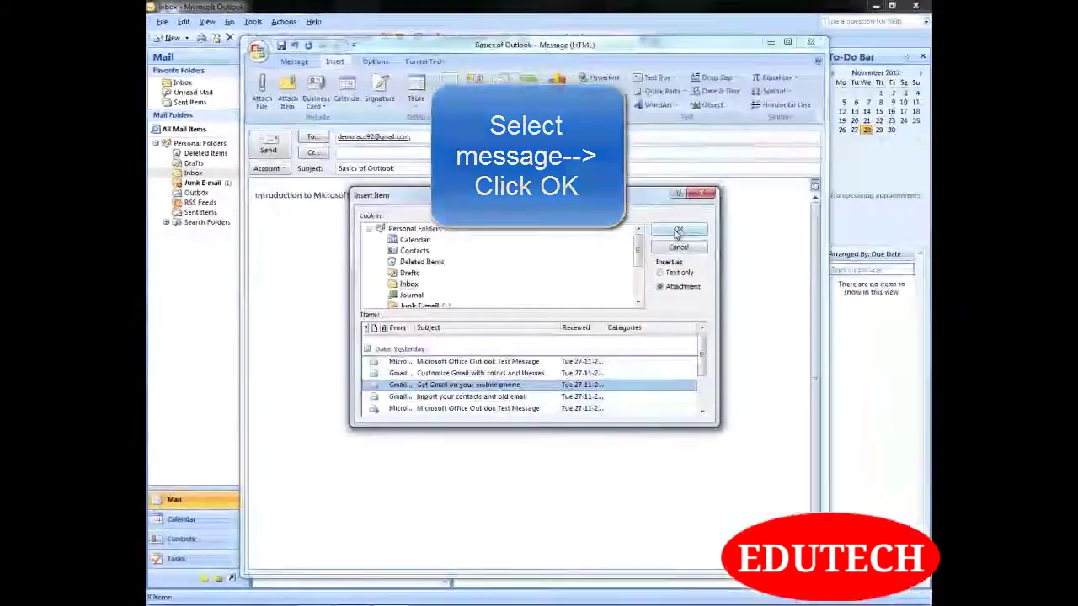
pyautogui.click(785, 278)
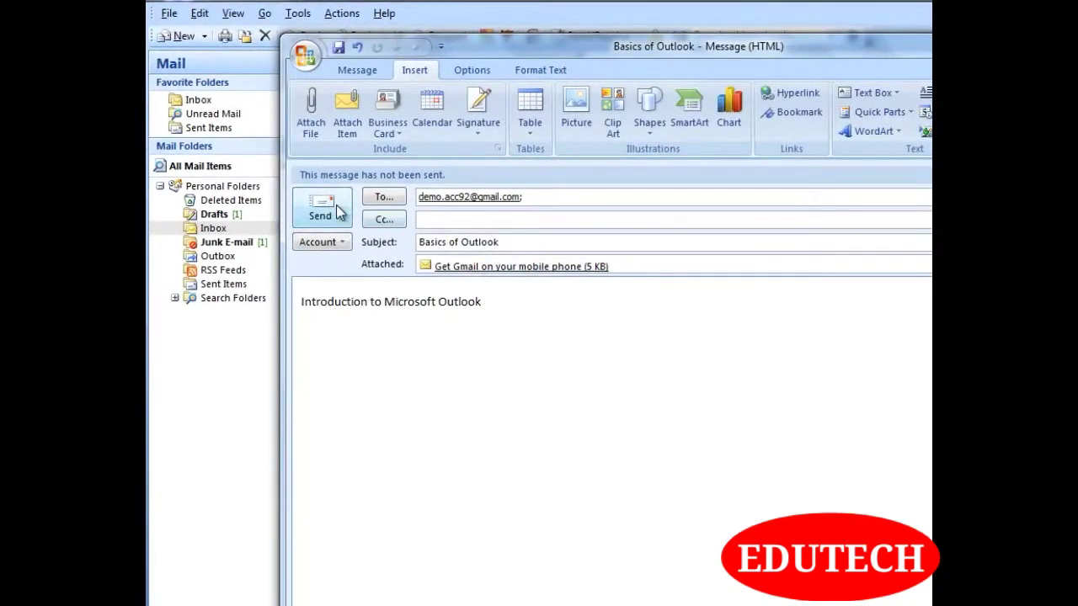
pyautogui.click(325, 200)
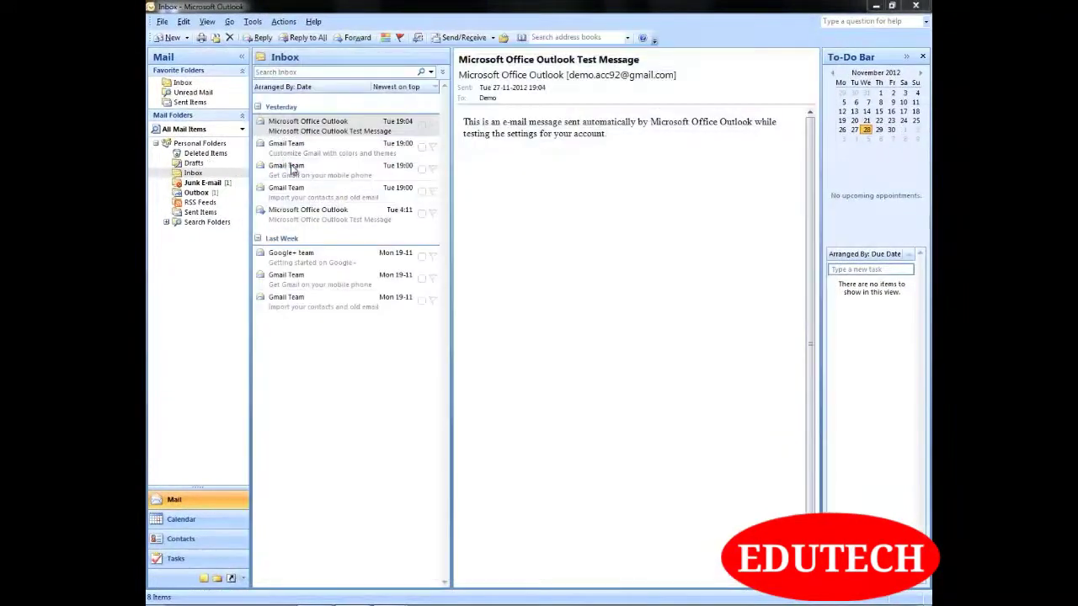